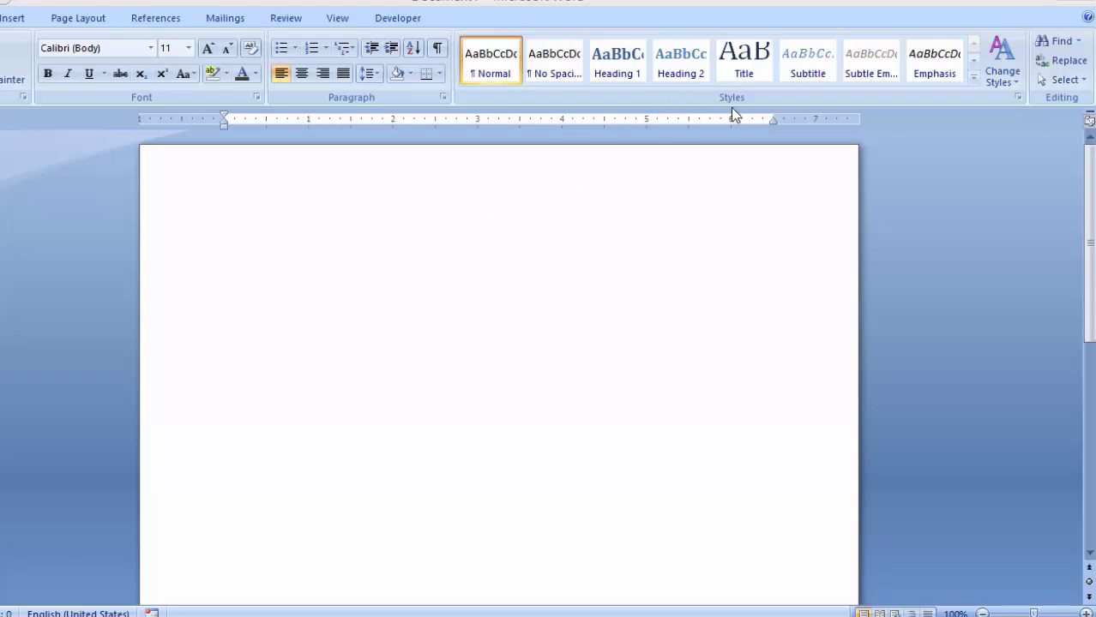
# Generate three paragraphs of sample text with =rand() on the blank page.
pyautogui.click(435, 277)
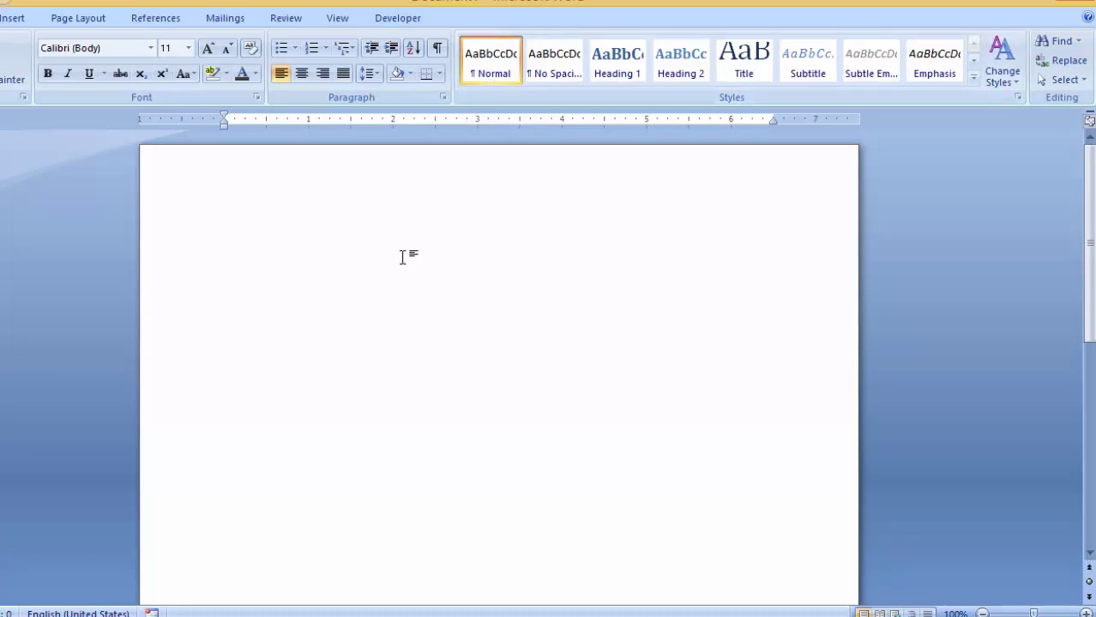
pyautogui.write('=r')
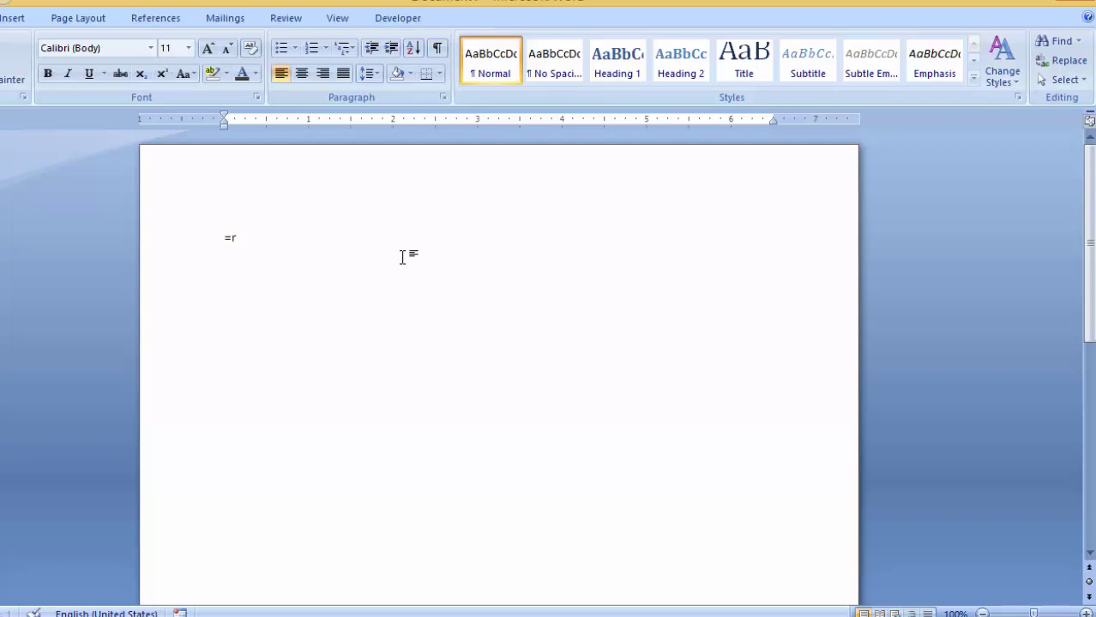
pyautogui.write('and()')
pyautogui.press('Return')
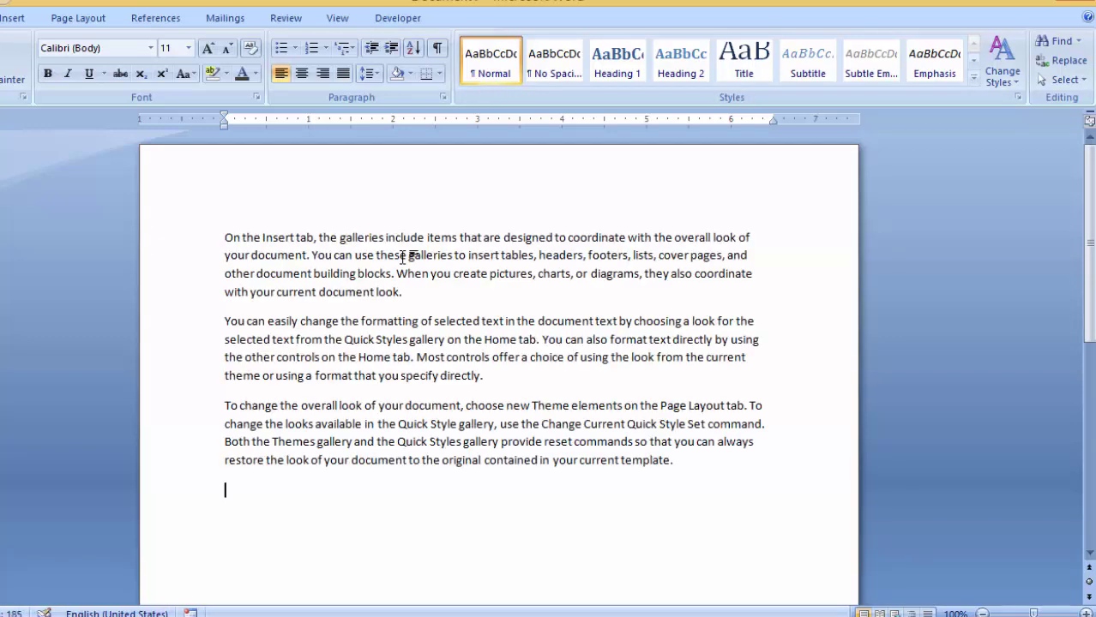
pyautogui.moveTo(206, 248); pyautogui.dragTo(674, 462)
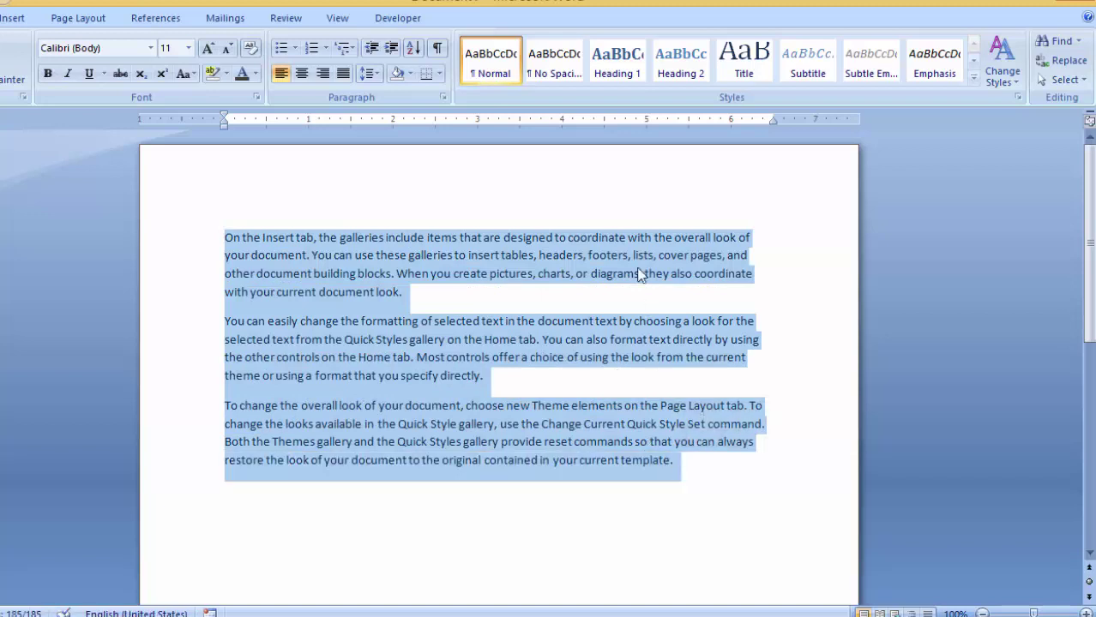
pyautogui.click(558, 276)
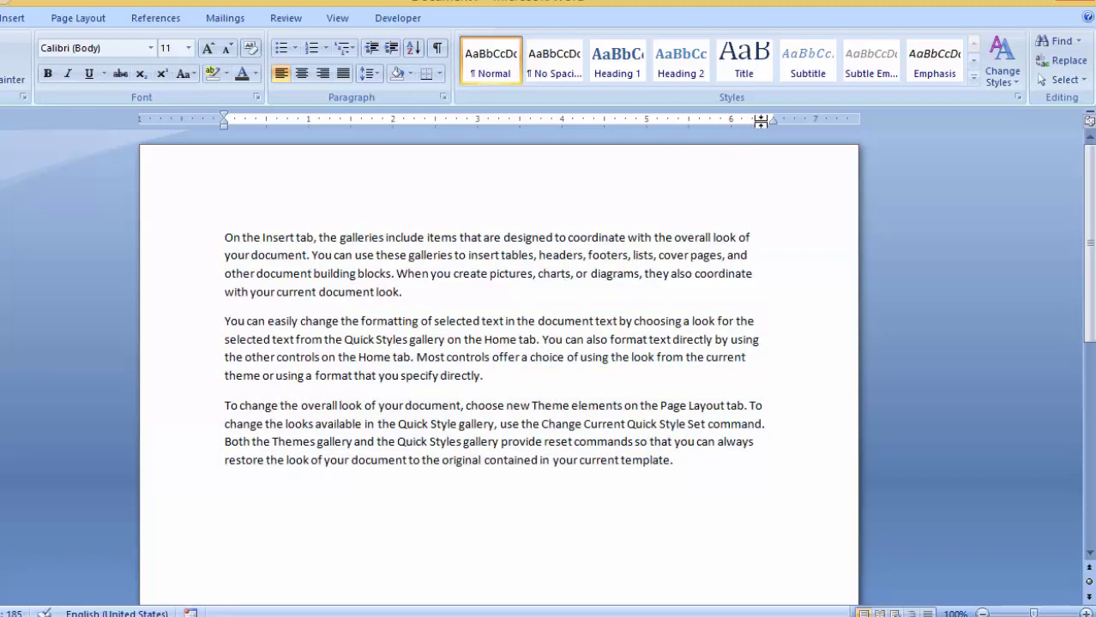
# Apply List Paragraph to the first paragraph, then clear its formatting back to Normal.
pyautogui.click(975, 81)
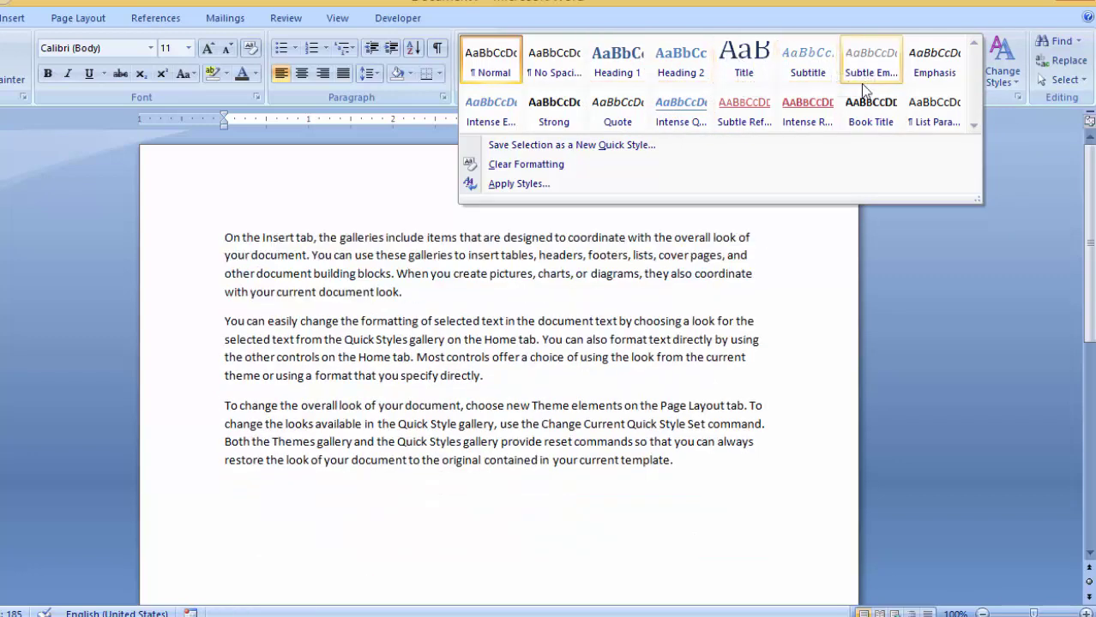
pyautogui.click(933, 116)
pyautogui.click(974, 77)
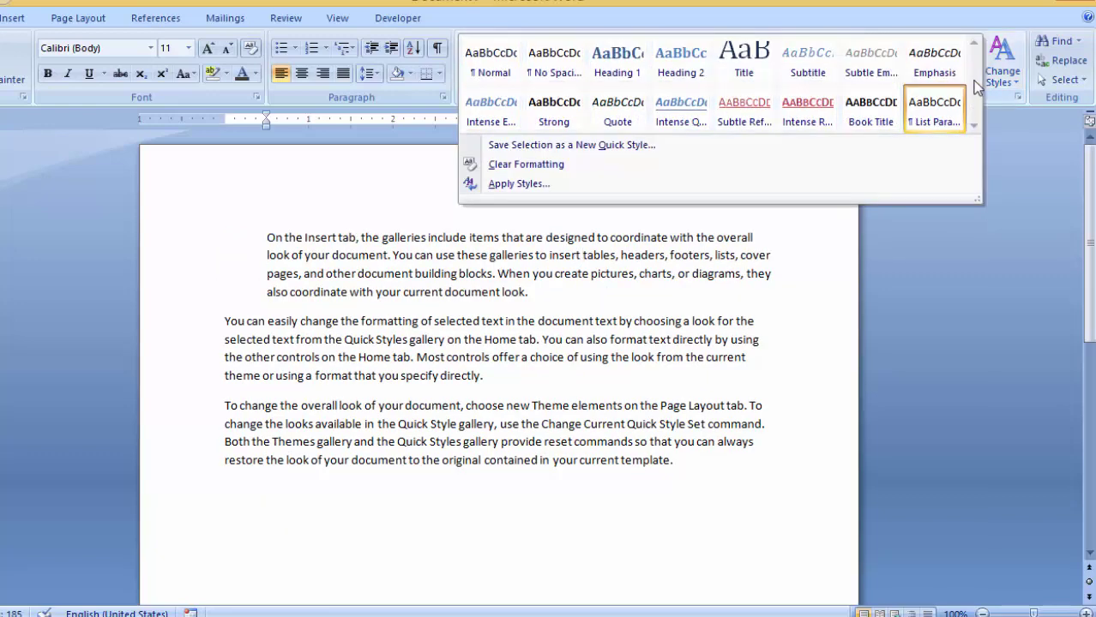
pyautogui.click(647, 158)
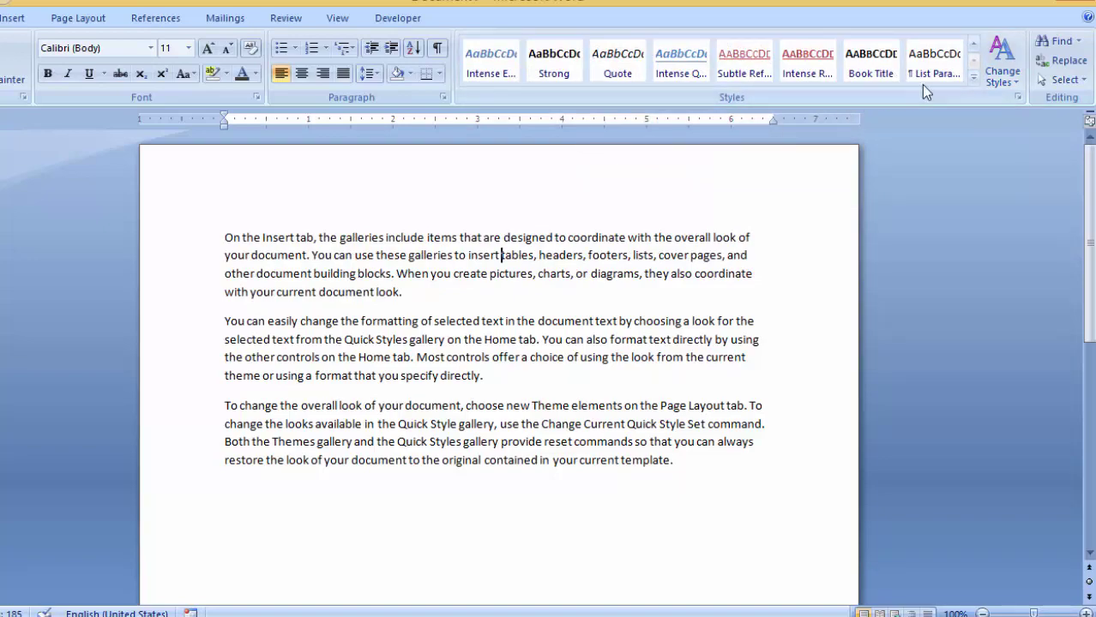
# Open the Apply Styles pane, browse its style name list, and close it.
pyautogui.click(975, 80)
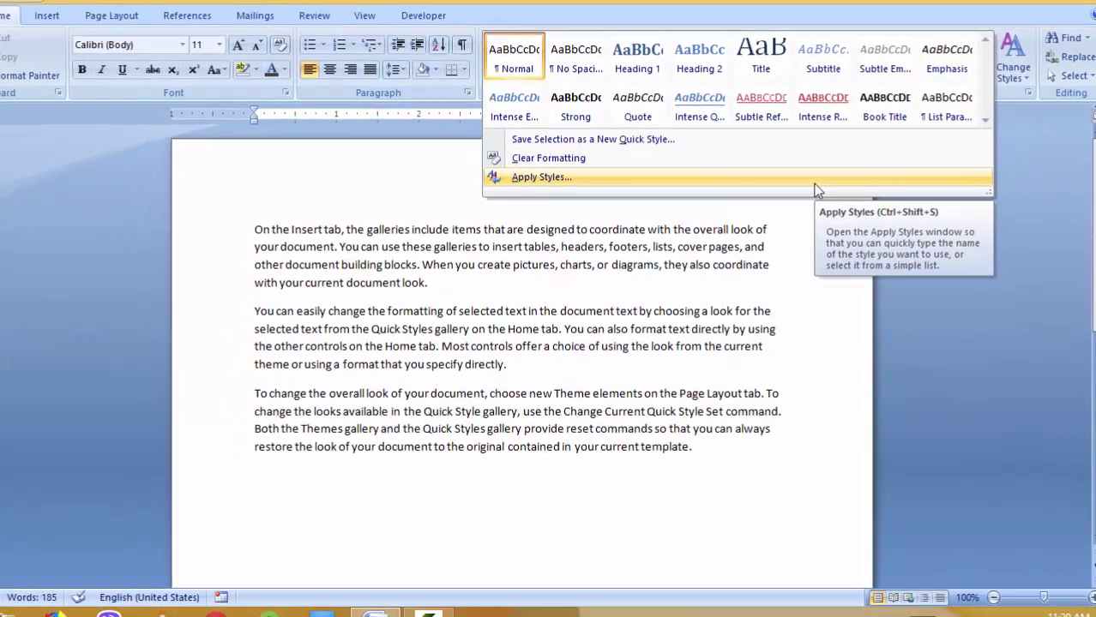
pyautogui.click(813, 182)
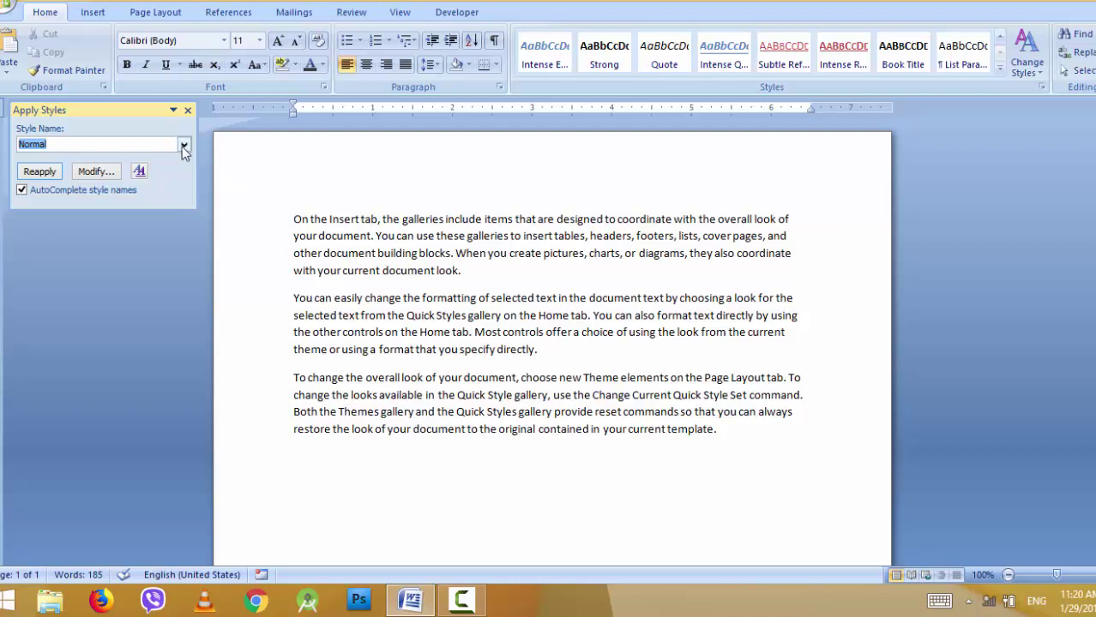
pyautogui.click(183, 148)
pyautogui.moveTo(184, 165); pyautogui.dragTo(187, 247)
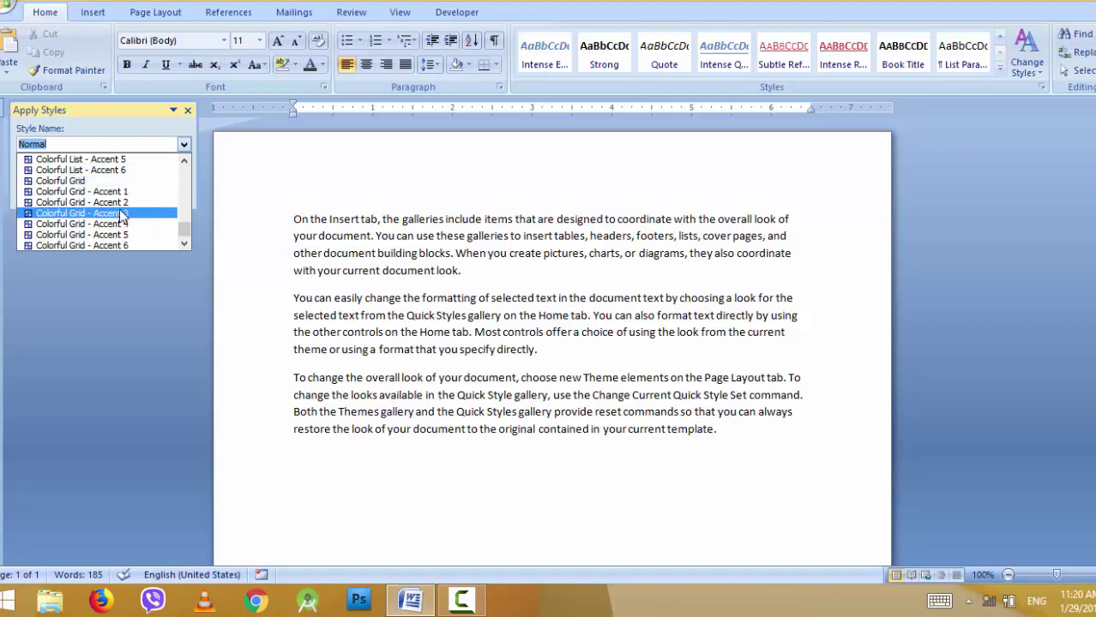
pyautogui.click(187, 111)
pyautogui.click(187, 110)
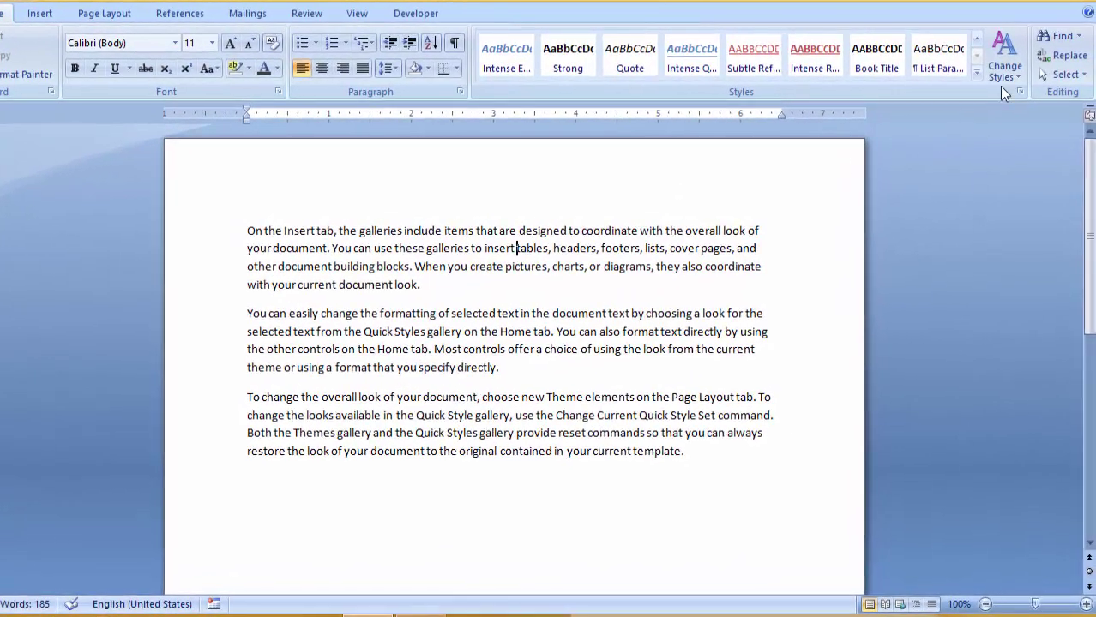
# Apply the Subtle Reference style to the 'designed to coordinate…diagrams' passage.
pyautogui.click(1005, 67)
pyautogui.moveTo(1029, 95)
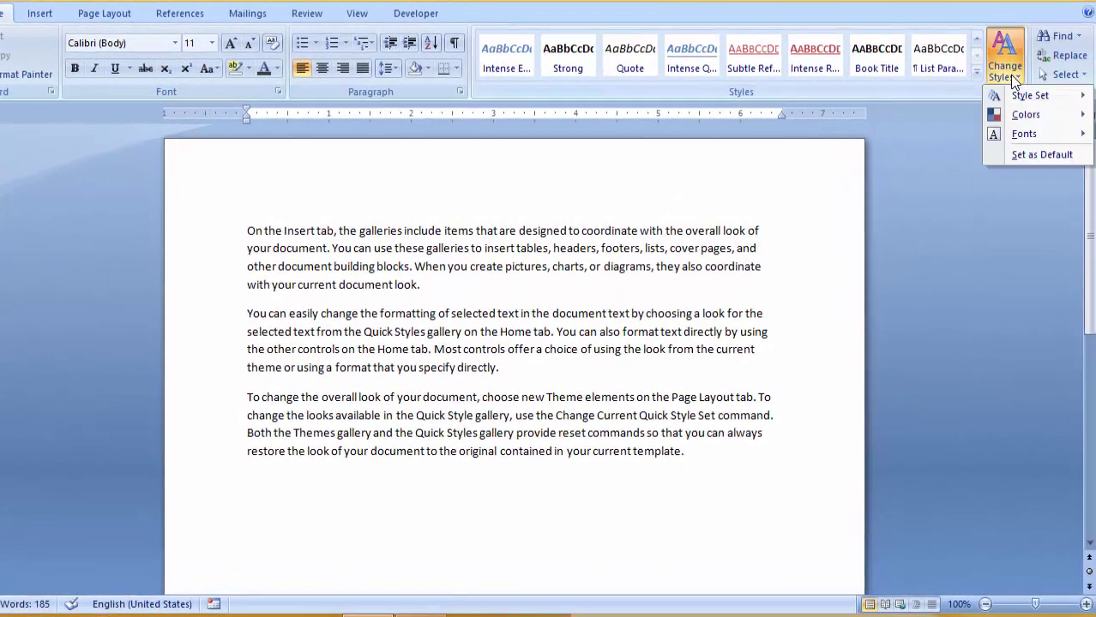
pyautogui.moveTo(1026, 115)
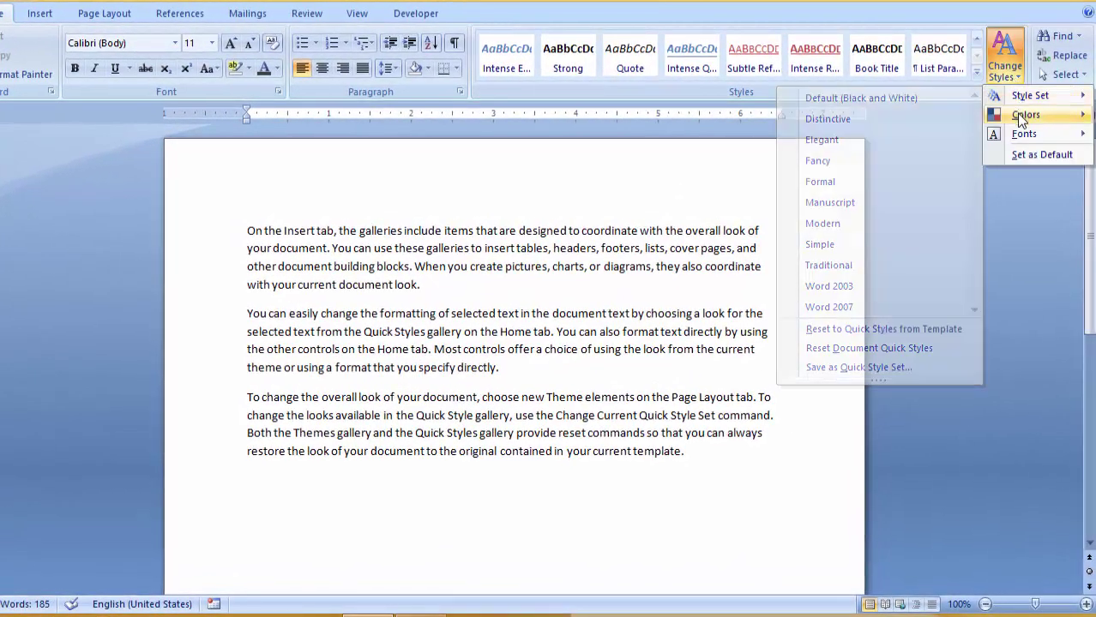
pyautogui.click(631, 267)
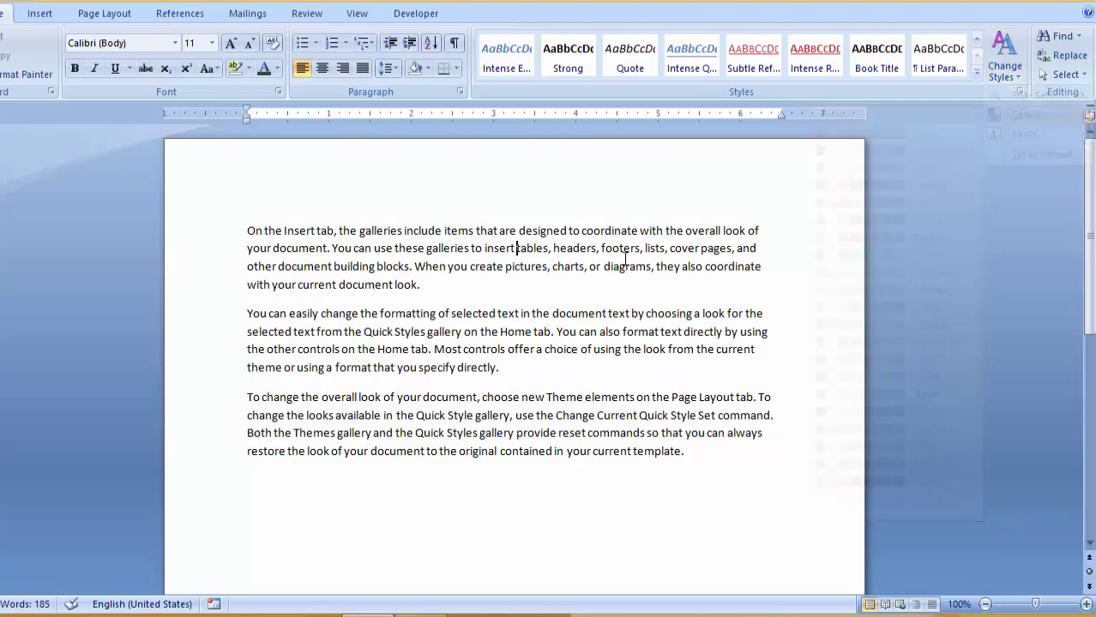
pyautogui.moveTo(518, 231); pyautogui.dragTo(653, 267)
pyautogui.click(750, 55)
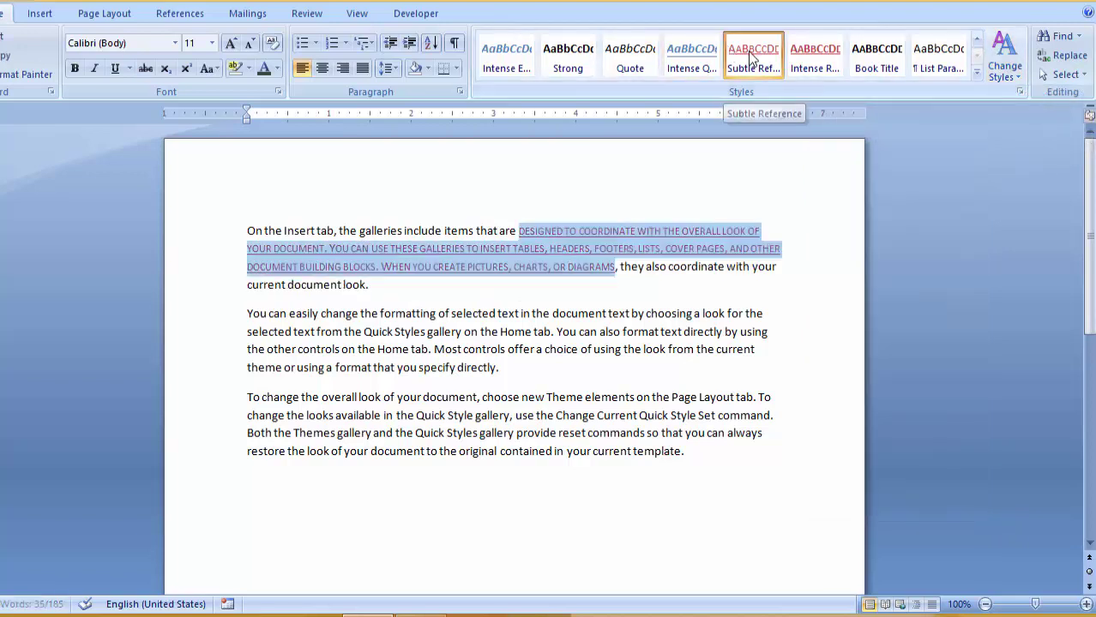
# Preview the theme fonts under Change Styles > Fonts without choosing one.
pyautogui.click(1004, 69)
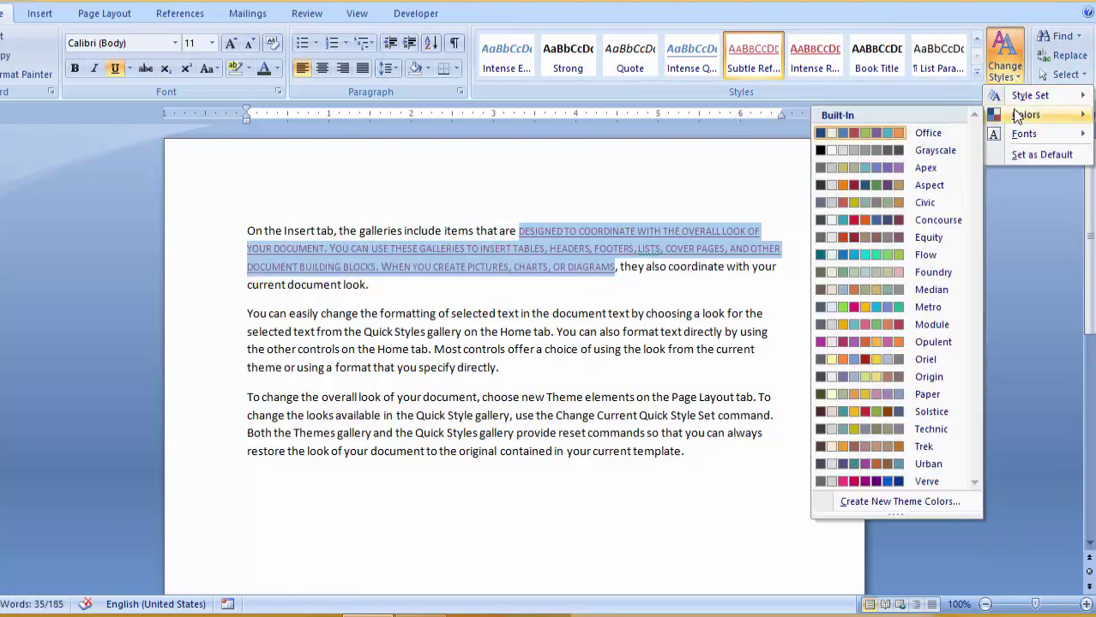
pyautogui.moveTo(1024, 133)
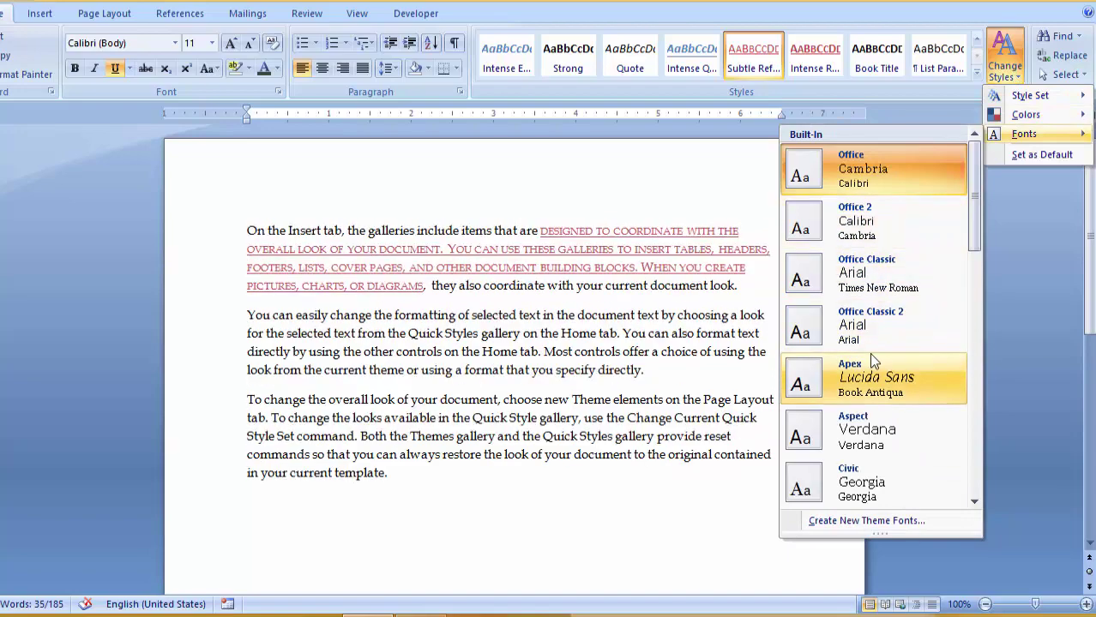
pyautogui.moveTo(975, 203); pyautogui.dragTo(975, 257)
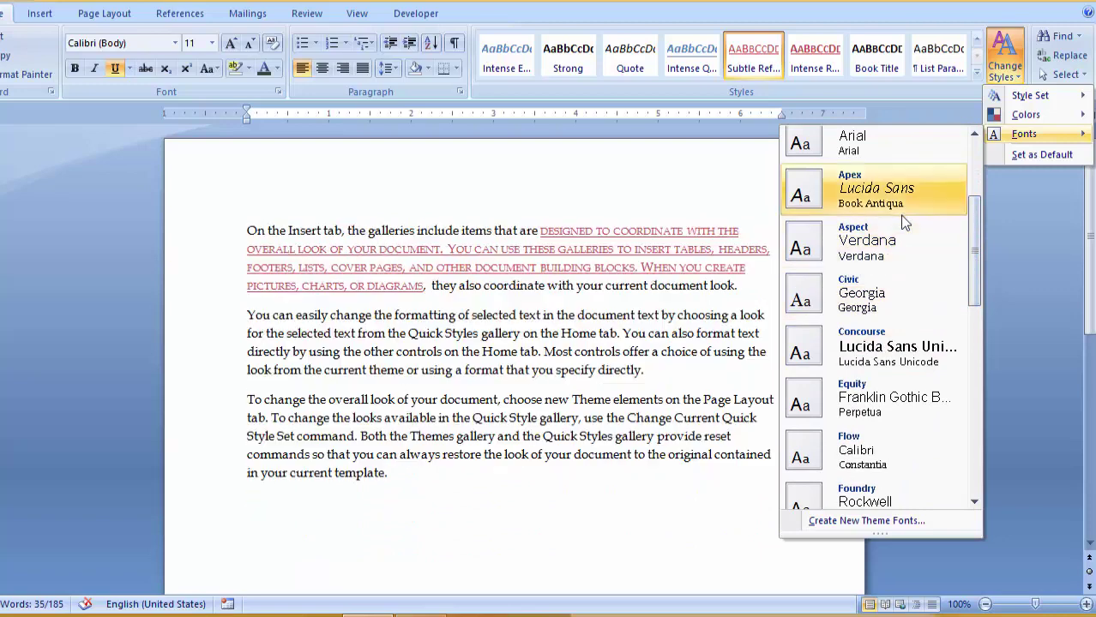
pyautogui.click(661, 323)
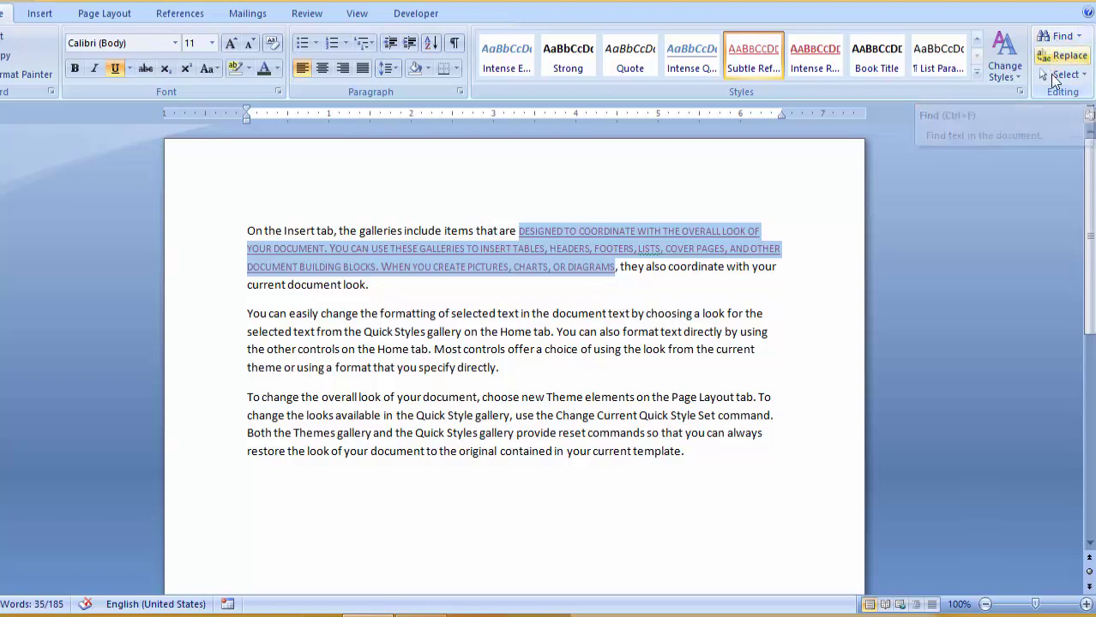
# Add DIT at the end of the first paragraphs.
pyautogui.click(1079, 38)
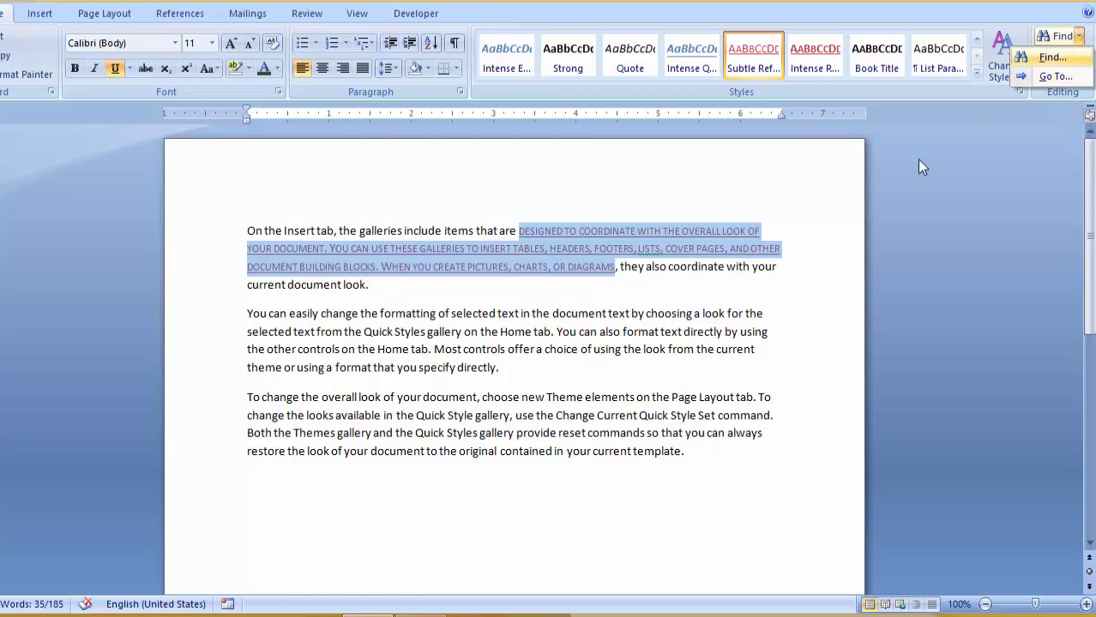
pyautogui.click(678, 373)
pyautogui.click(523, 352)
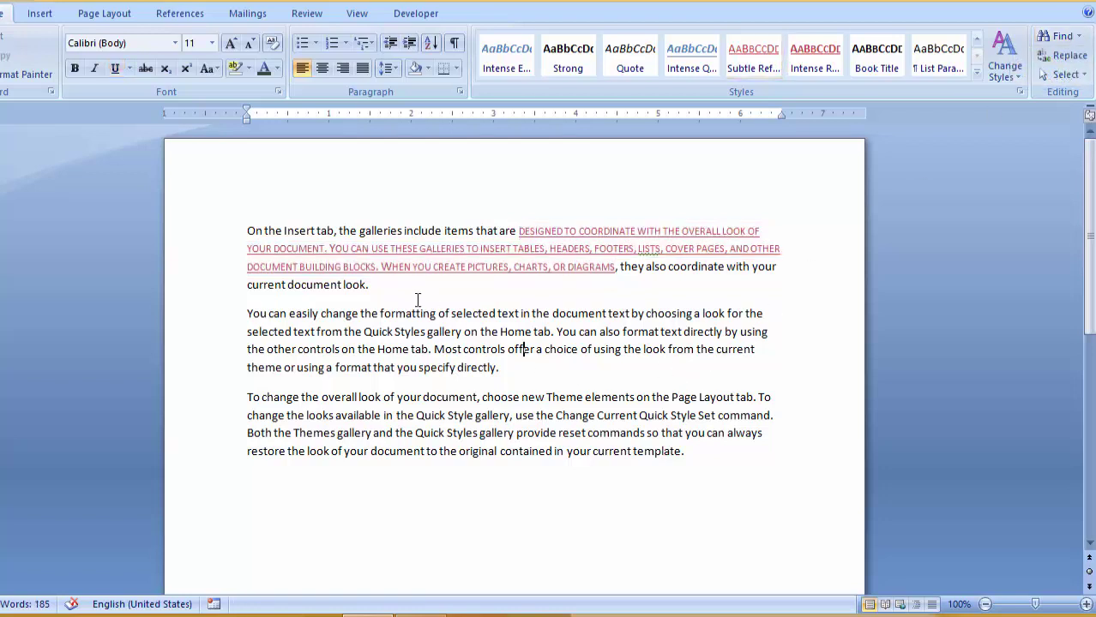
pyautogui.click(404, 283)
pyautogui.write('DIT')
pyautogui.write('T')
# End the third paragraph with 'DIT Solution ptv. Ltd.', correcting ltd to Ltd.
pyautogui.click(716, 452)
pyautogui.write('D')
pyautogui.write('IT')
pyautogui.write(' Solutio')
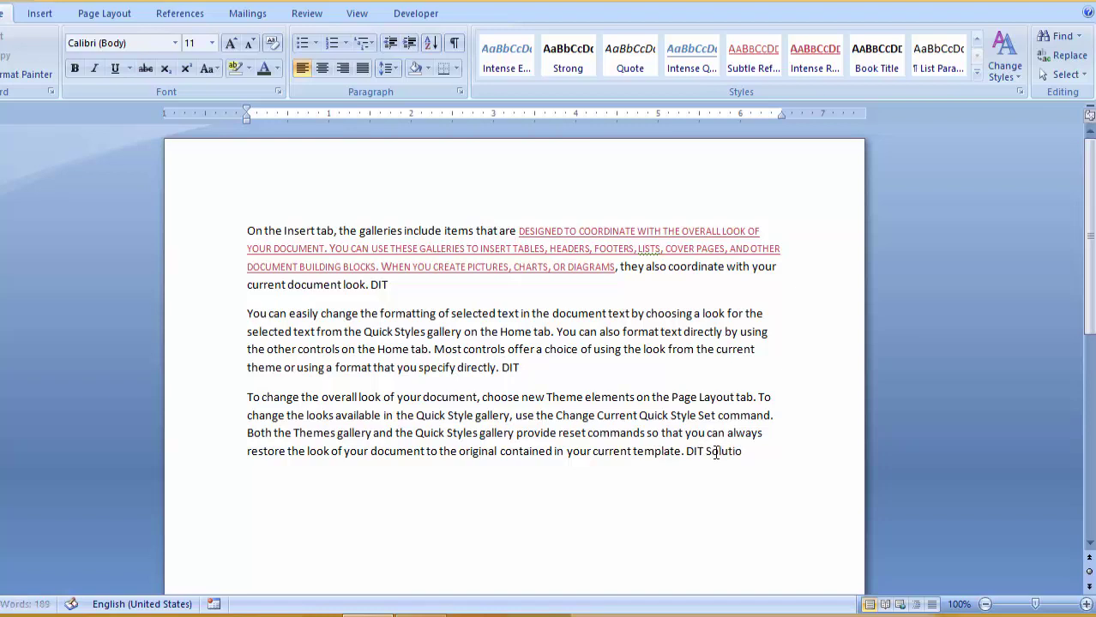
pyautogui.write('n pt')
pyautogui.write('v. ltd')
pyautogui.press('BackSpace')
pyautogui.press('BackSpace')
pyautogui.press('BackSpace')
pyautogui.write('L')
pyautogui.write('td.')
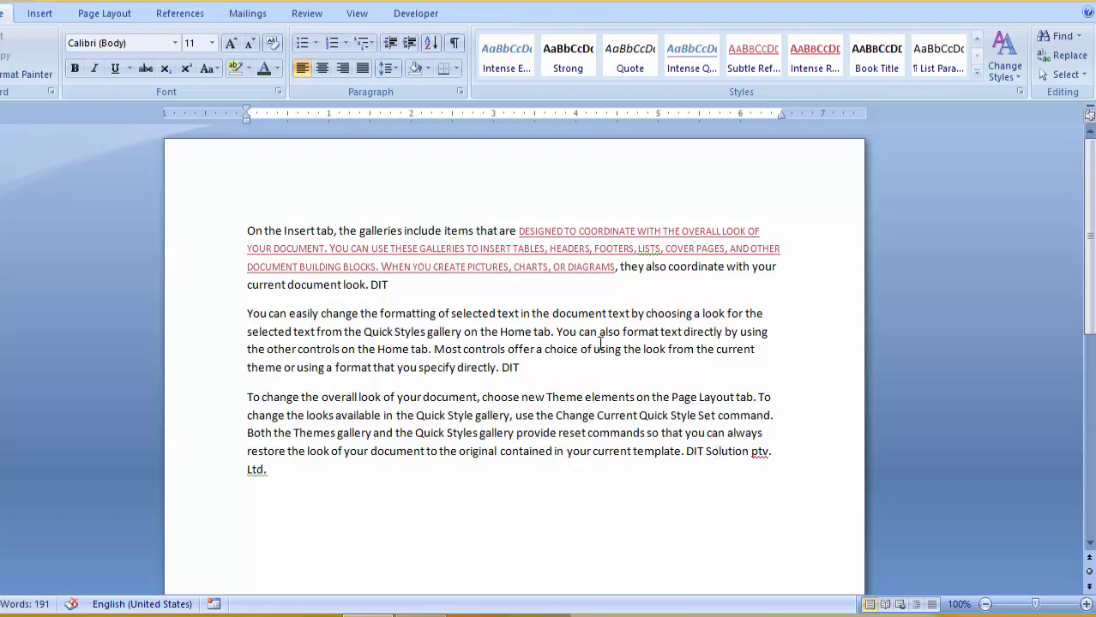
pyautogui.click(388, 284)
# Search the document for DIT, stepping through every occurrence until the search finishes.
pyautogui.click(1062, 39)
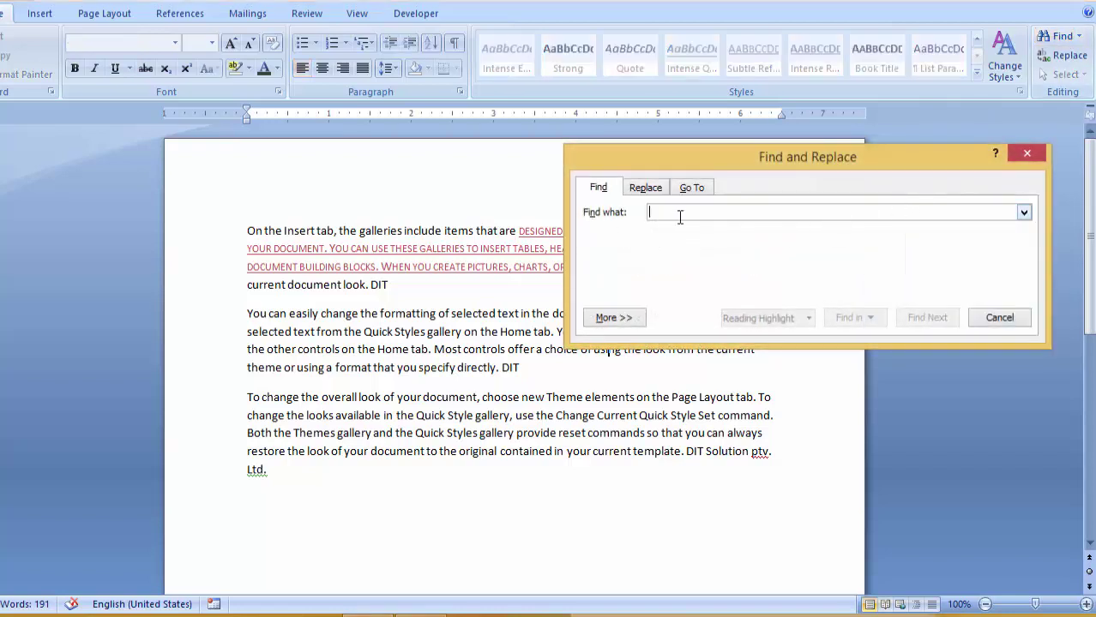
pyautogui.write('DIT')
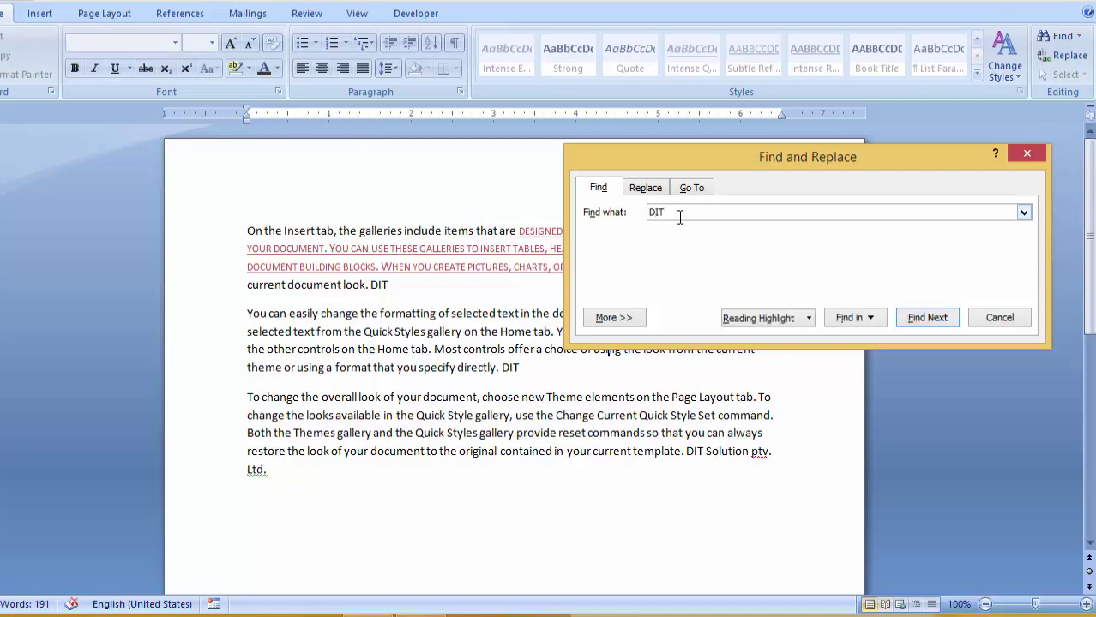
pyautogui.click(914, 318)
pyautogui.click(914, 318)
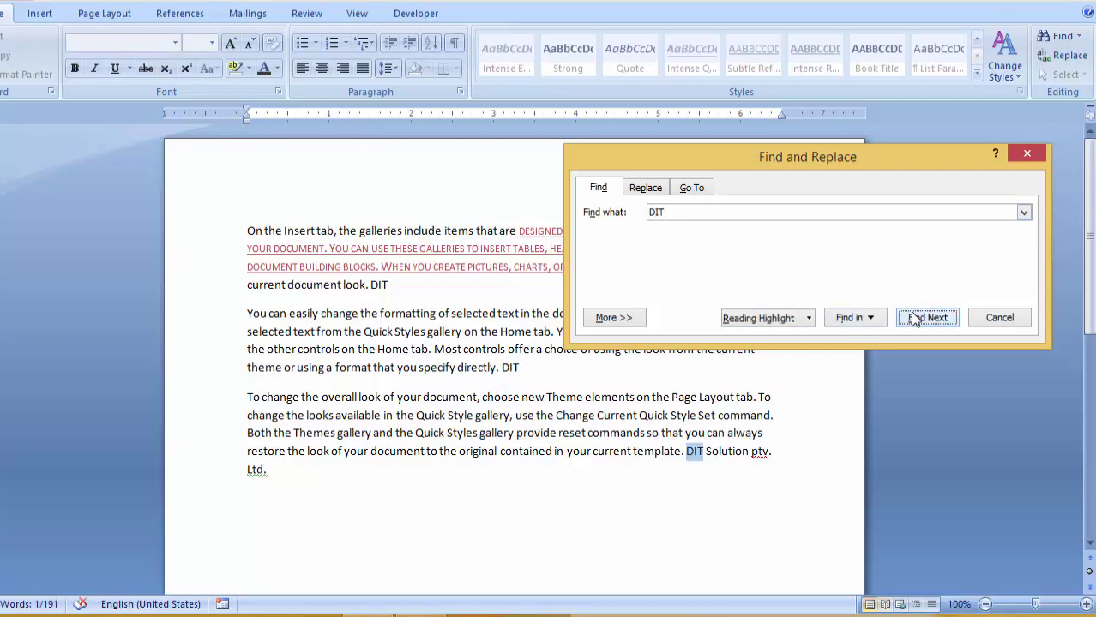
pyautogui.click(913, 318)
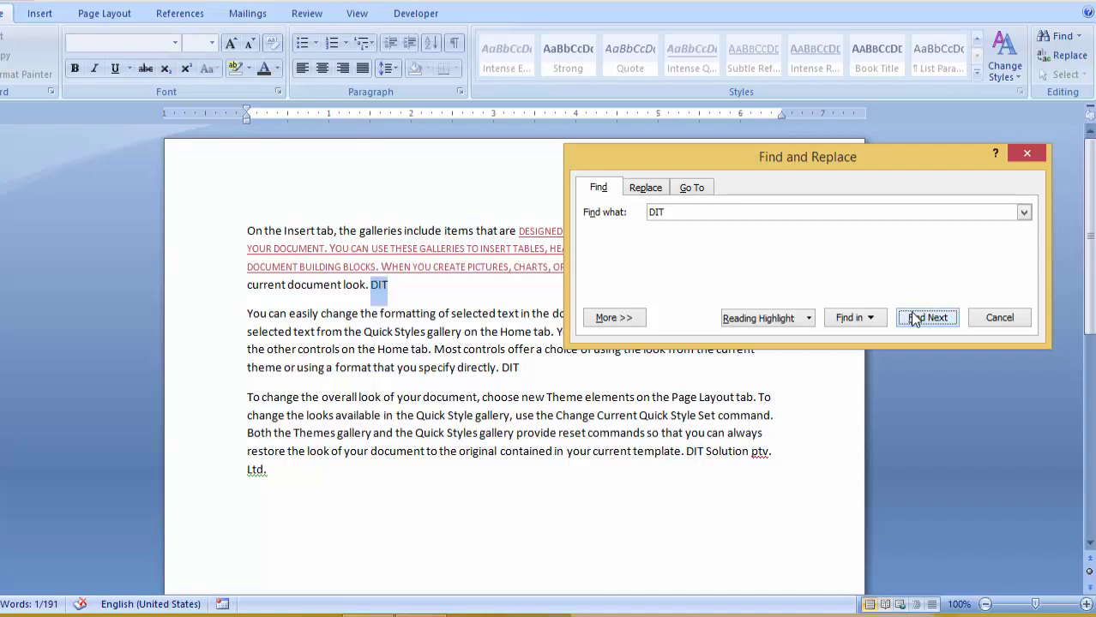
pyautogui.click(913, 318)
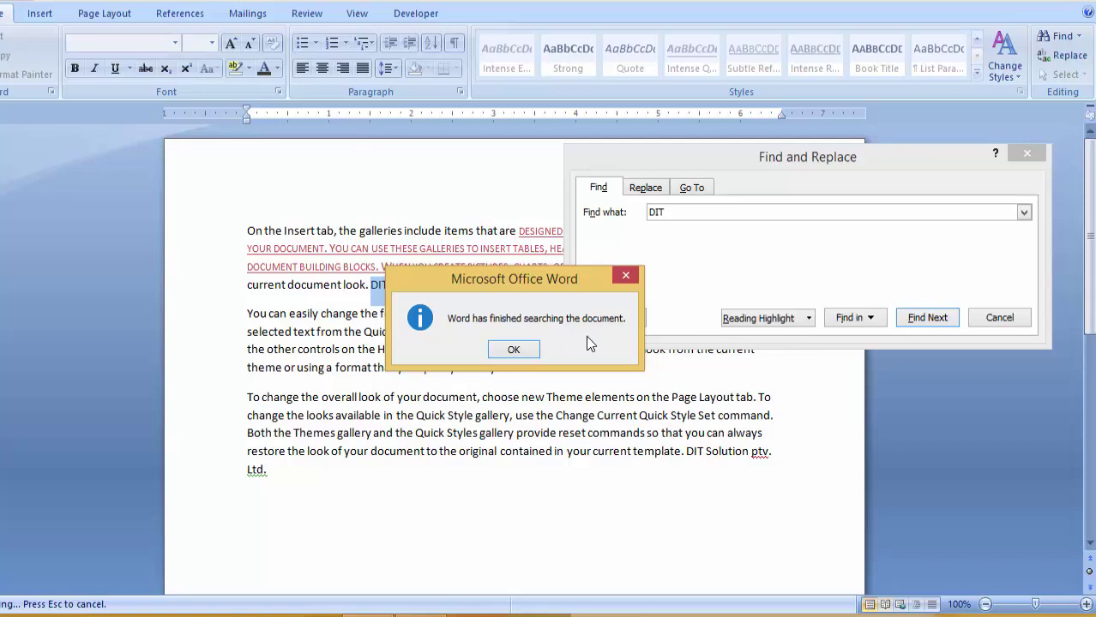
pyautogui.click(512, 352)
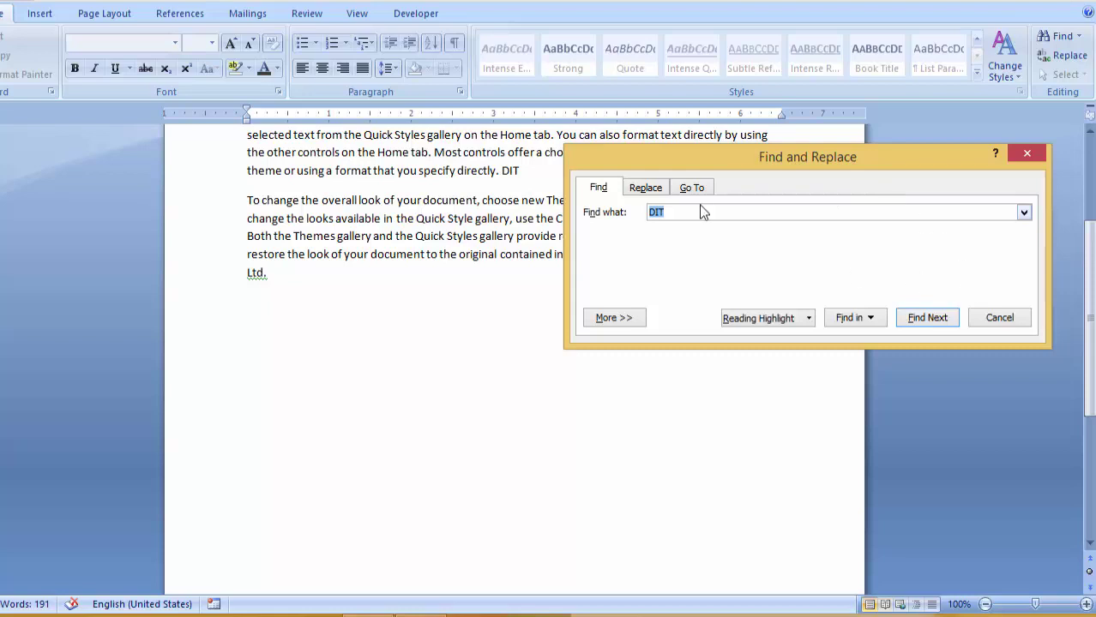
# Replace each remaining DIT with the capitalised replacement name, then close the dialog.
pyautogui.click(656, 192)
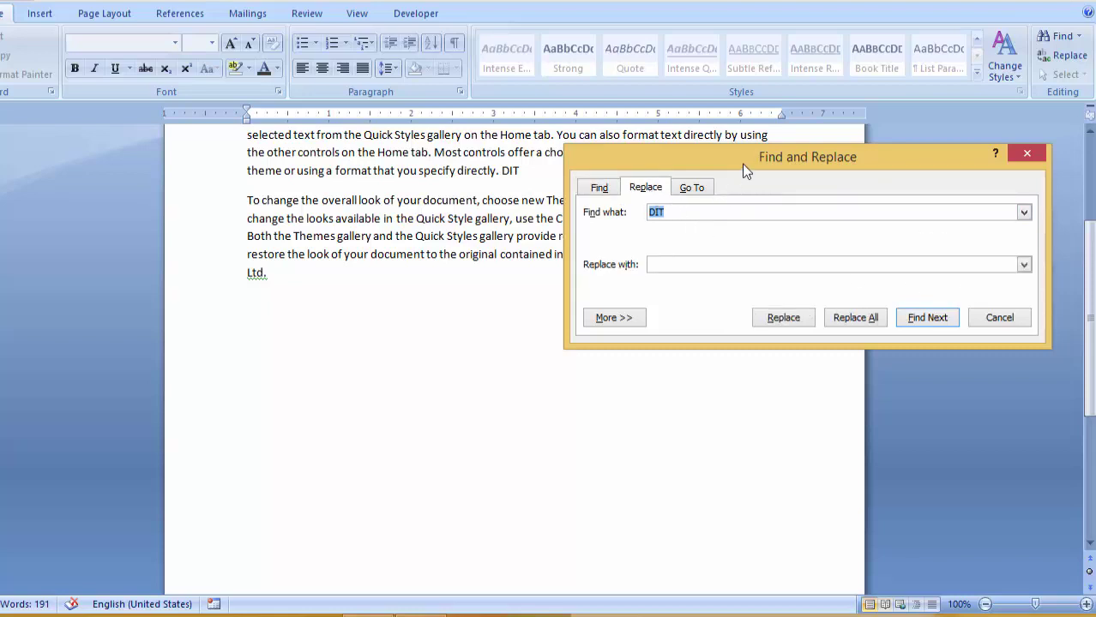
pyautogui.moveTo(745, 169); pyautogui.dragTo(720, 308)
pyautogui.click(660, 405)
pyautogui.write('S')
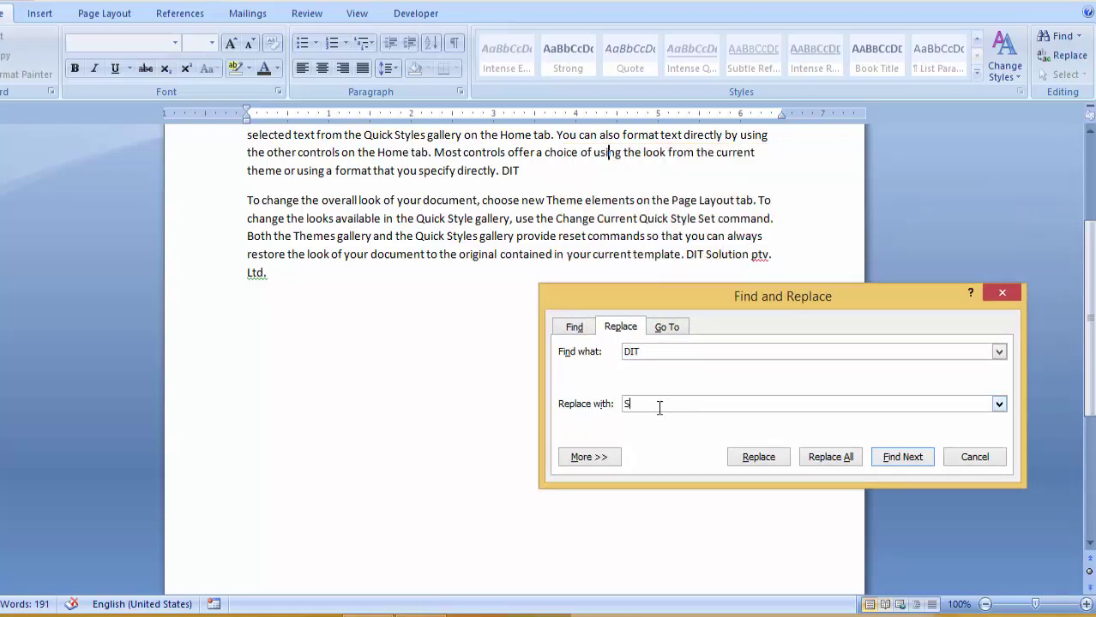
pyautogui.write('udip')
pyautogui.click(758, 458)
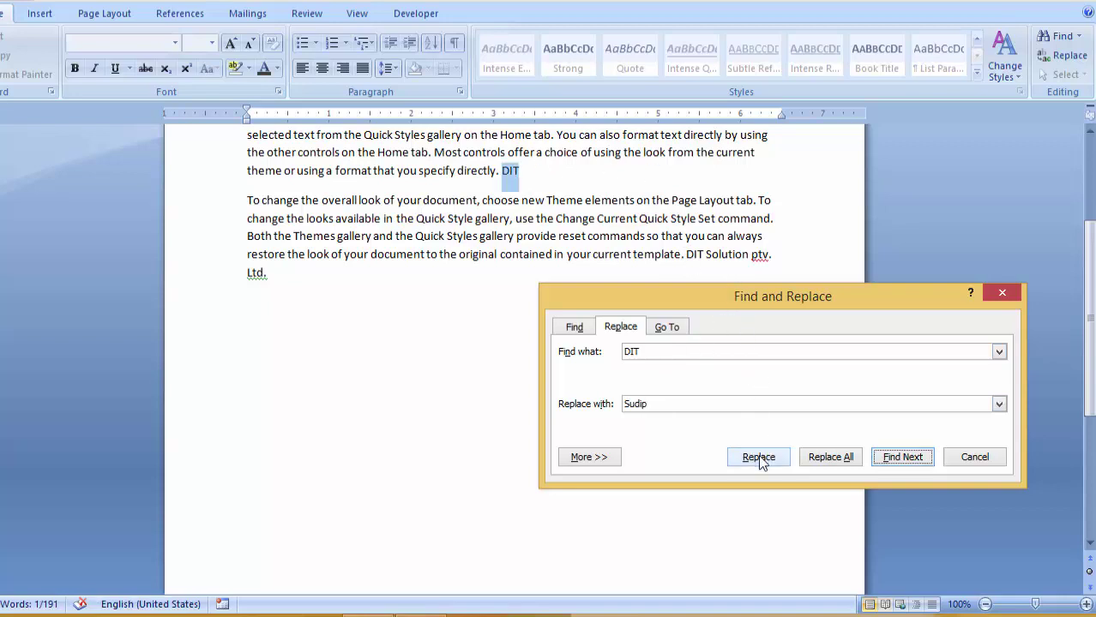
pyautogui.click(758, 458)
pyautogui.click(758, 457)
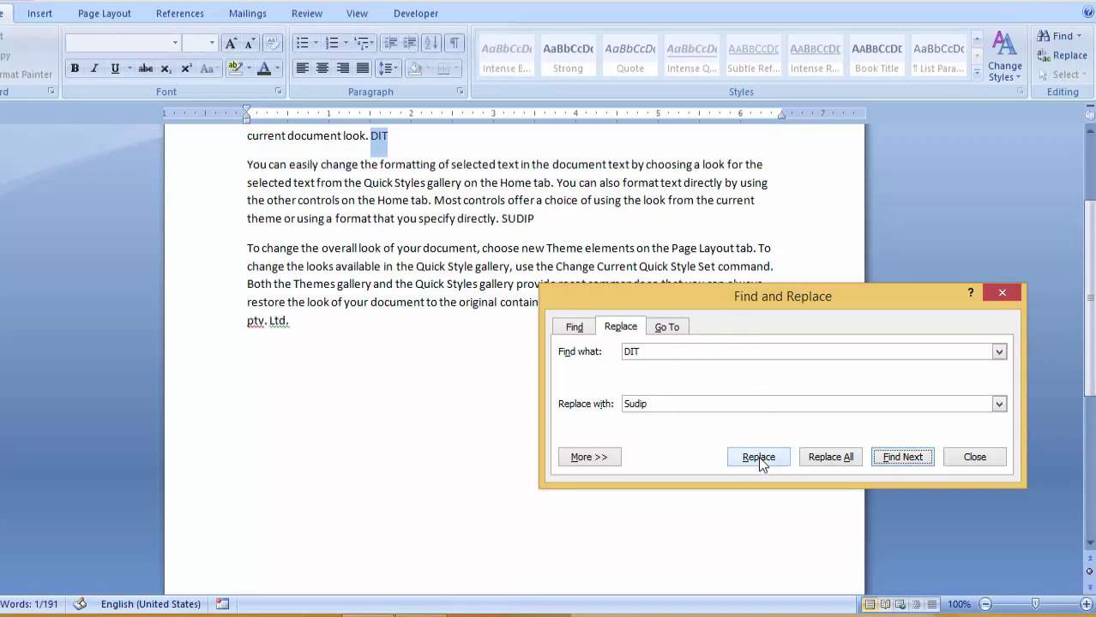
pyautogui.click(758, 457)
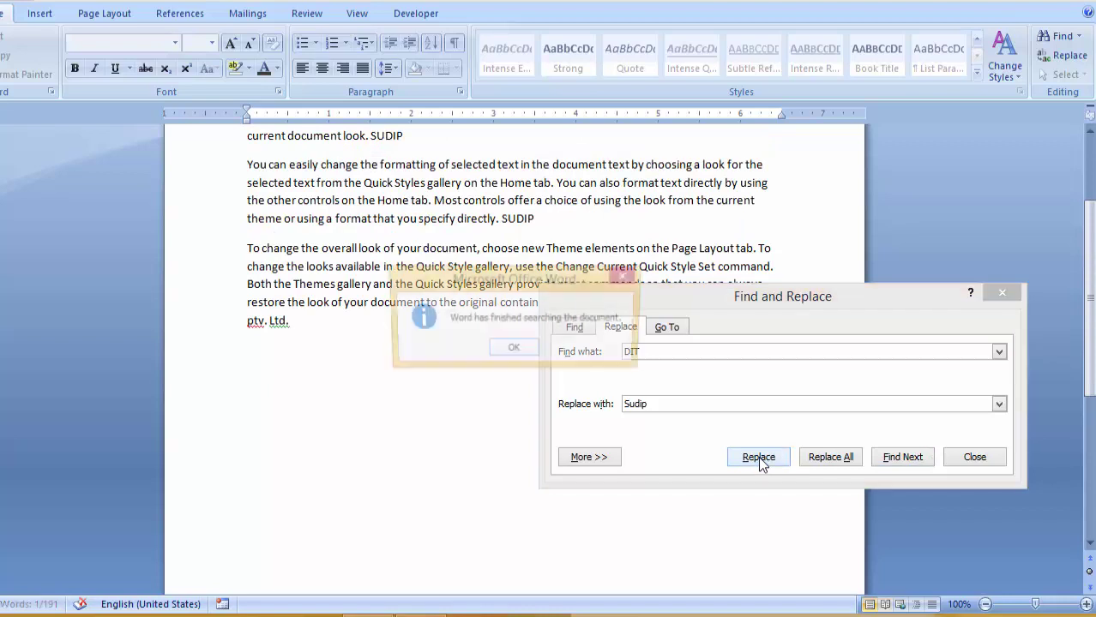
pyautogui.click(514, 350)
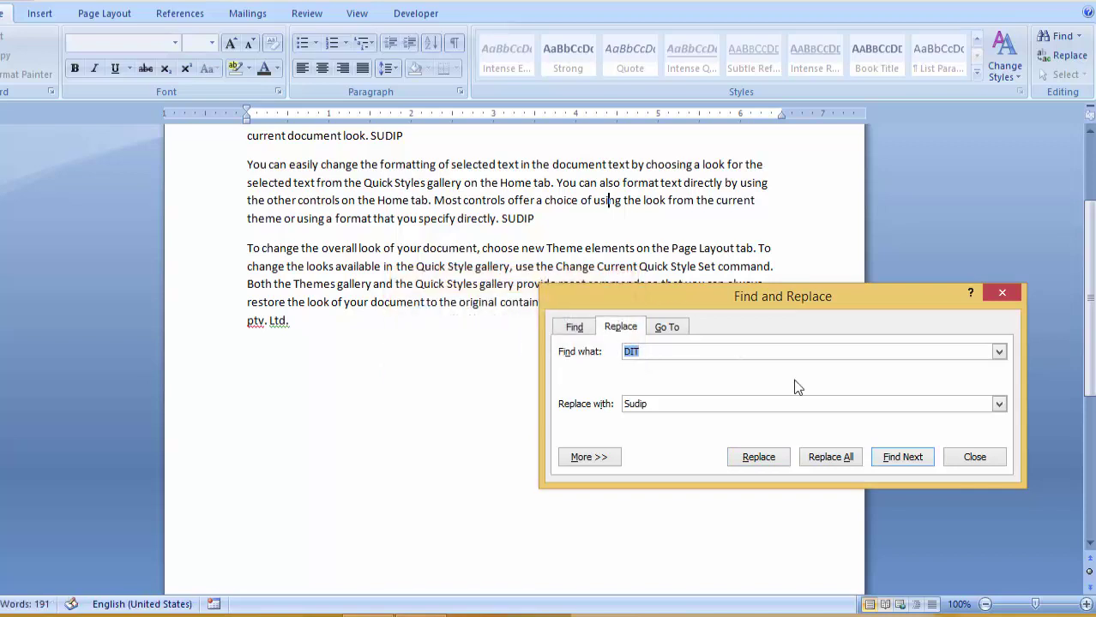
pyautogui.click(676, 331)
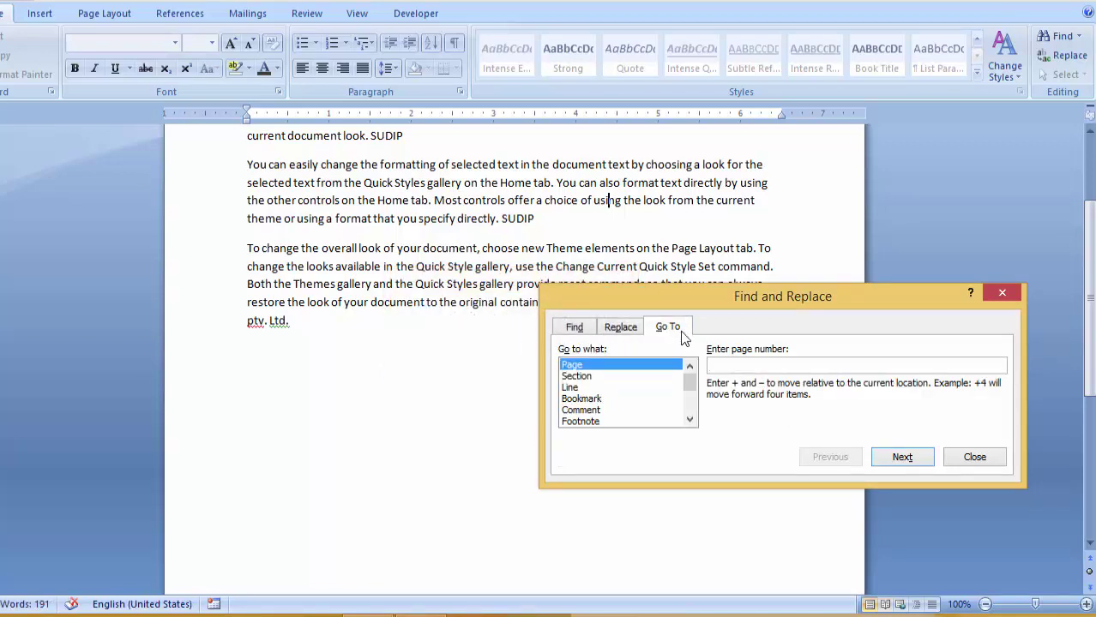
pyautogui.click(977, 458)
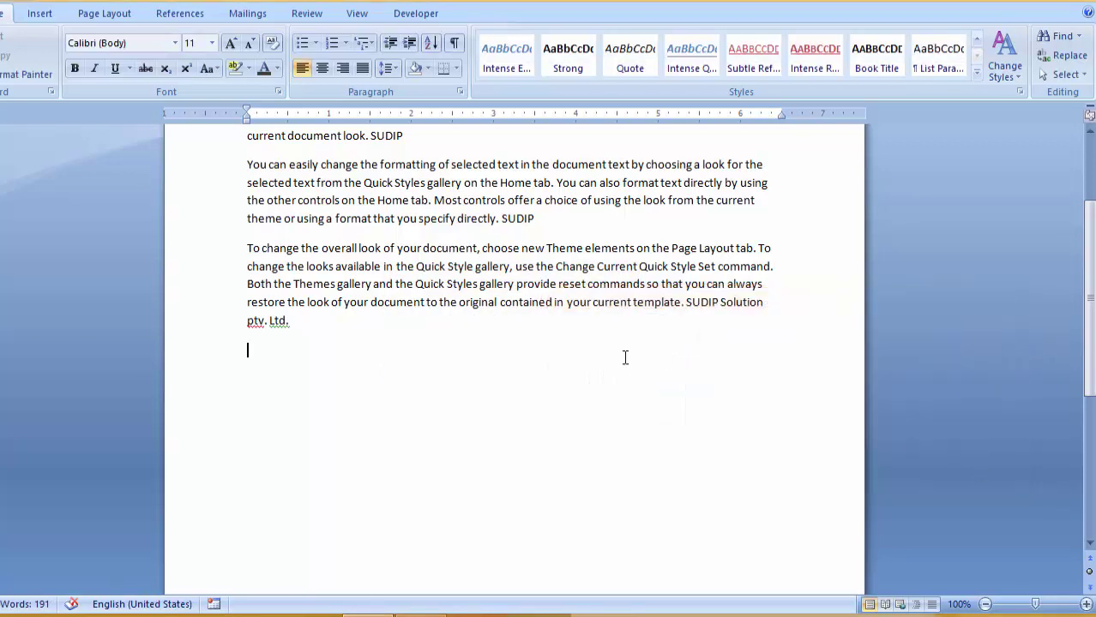
# Type a 'Ctrl+Enter' line below the text, bold it, then delete it.
pyautogui.hotkey('ctrl', 'Home')
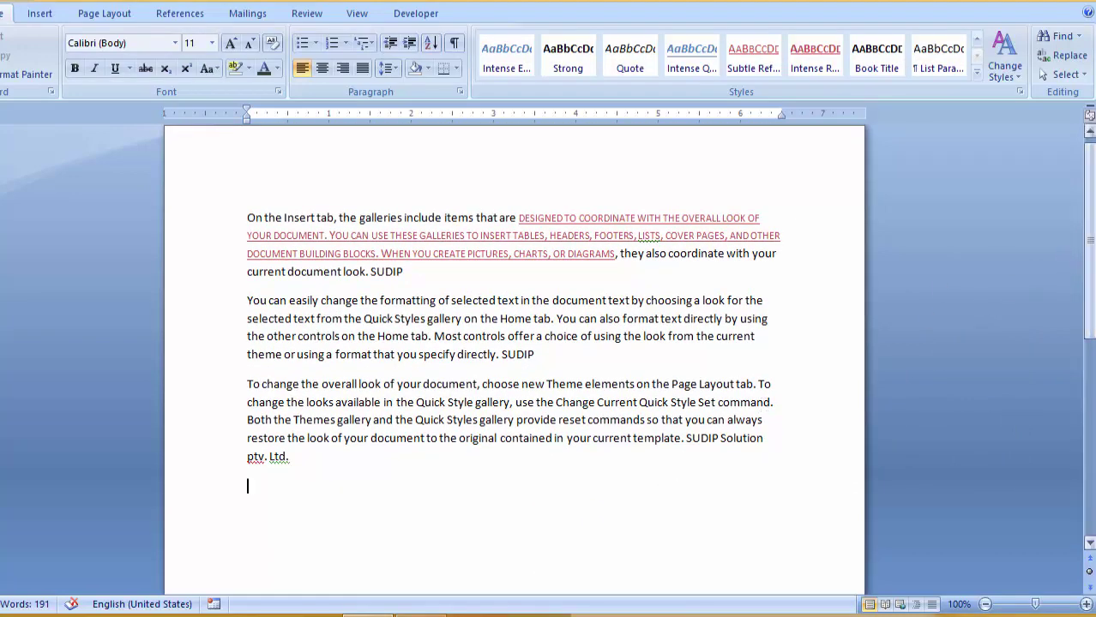
pyautogui.scroll(-2, 1092, 296)
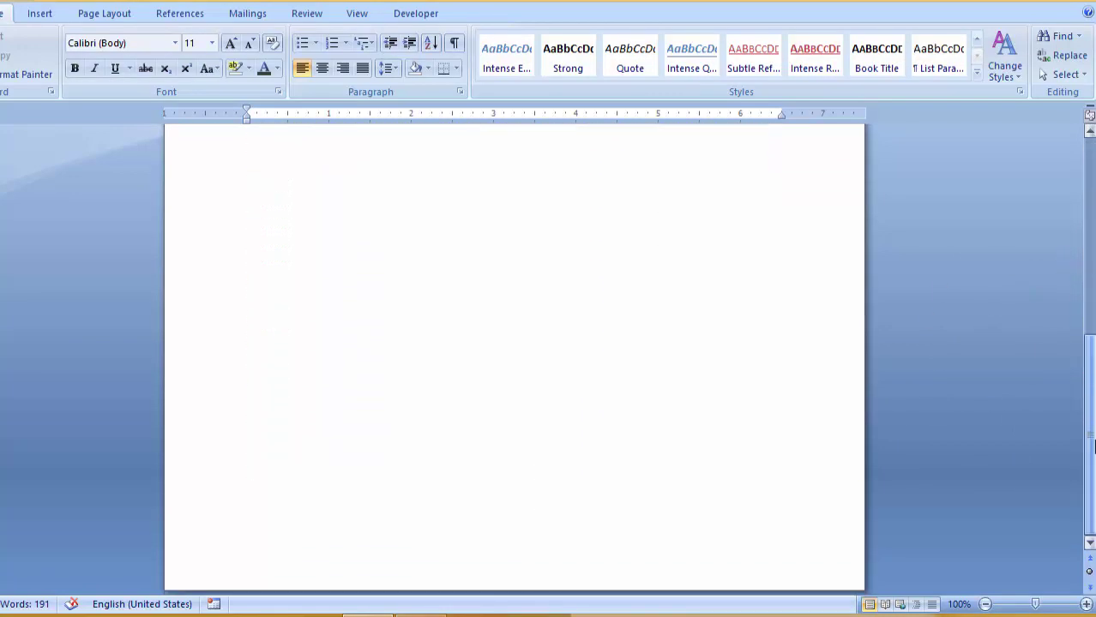
pyautogui.moveTo(1093, 296); pyautogui.dragTo(1092, 284)
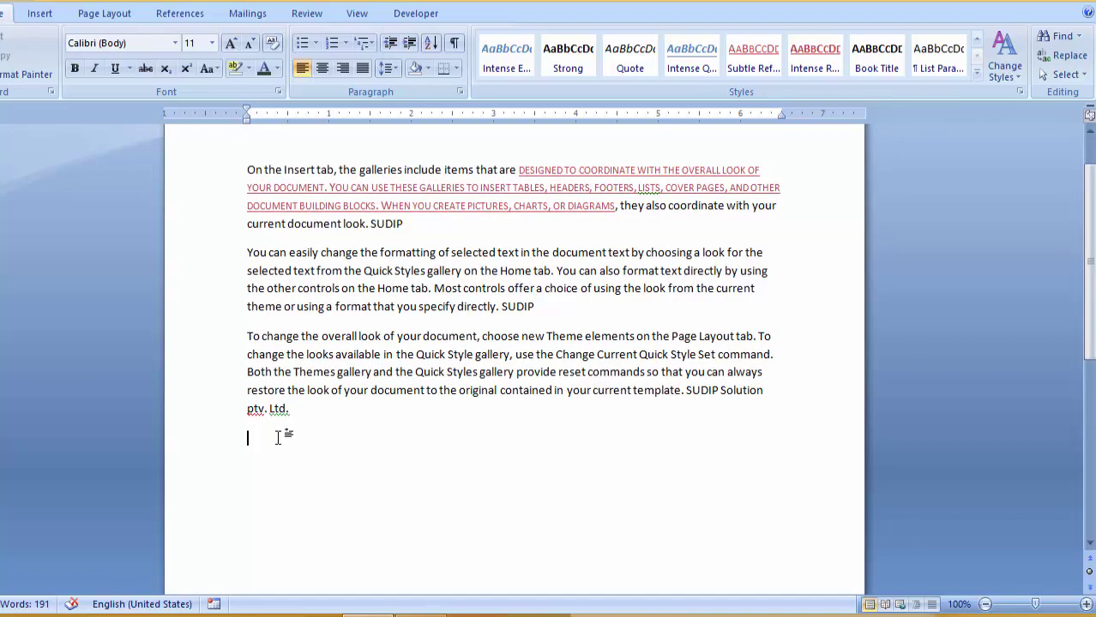
pyautogui.write('ctr')
pyautogui.write('l+En')
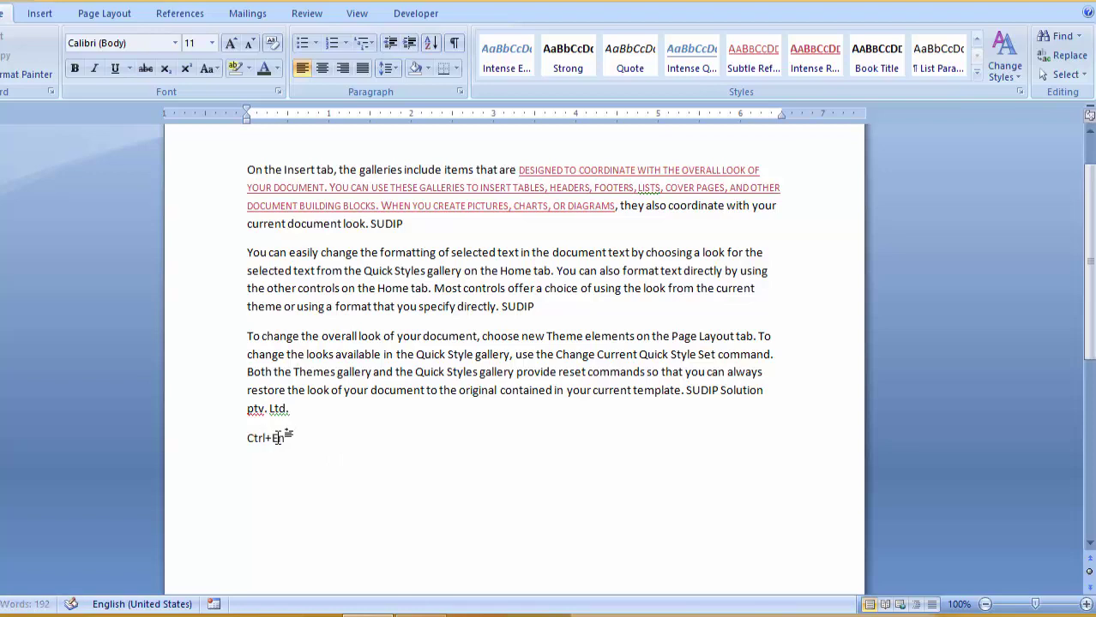
pyautogui.write('ter')
pyautogui.press('Return')
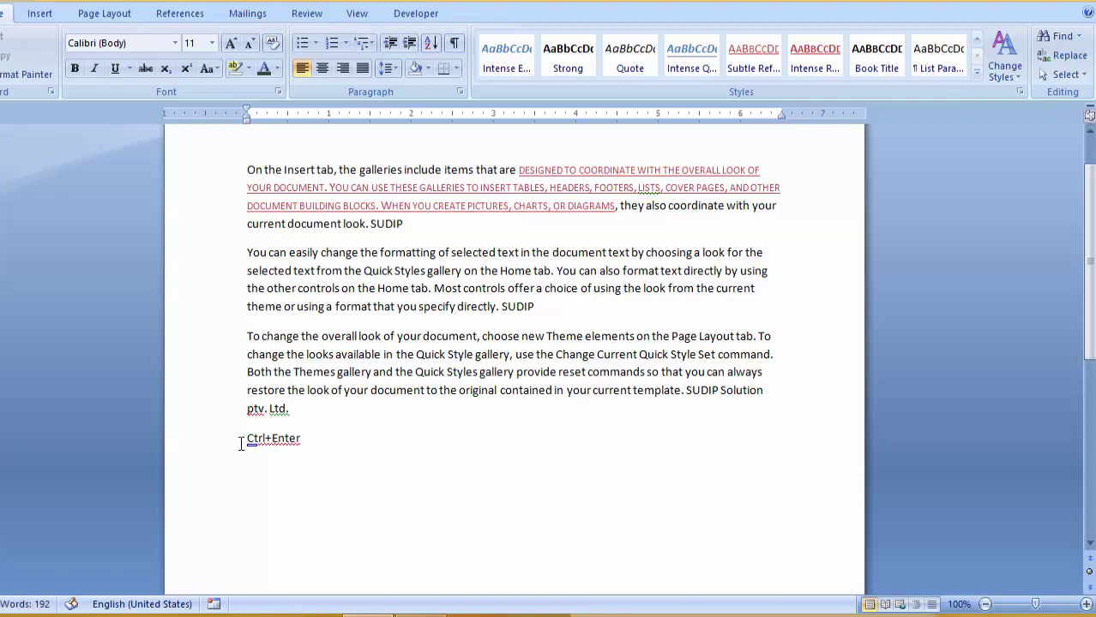
pyautogui.tripleClick(241, 443)
pyautogui.hotkey('ctrl', 'b')
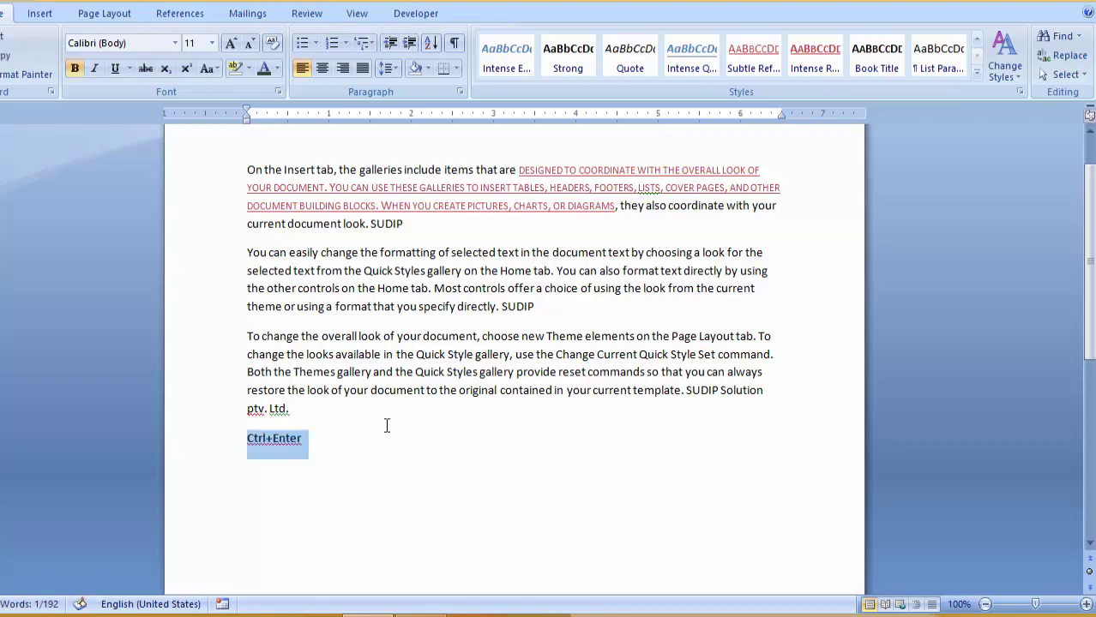
pyautogui.press('Delete')
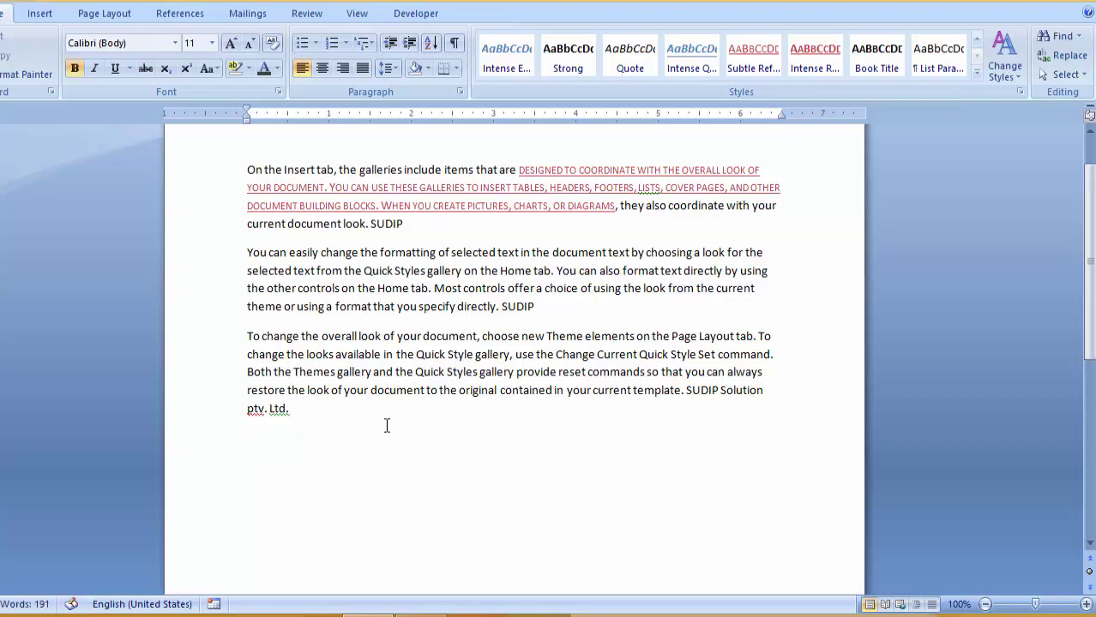
# Insert two page breaks so the document spans four pages, then open Go To.
pyautogui.hotkey('ctrl', 'Return')
pyautogui.hotkey('ctrl', 'Return')
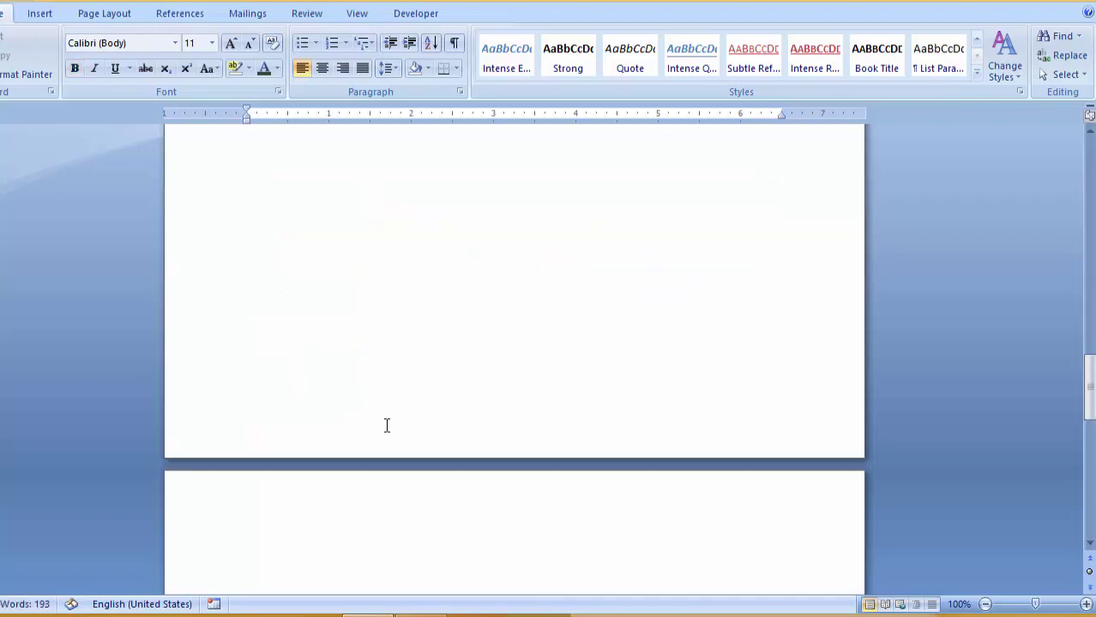
pyautogui.hotkey('ctrl', 'Return')
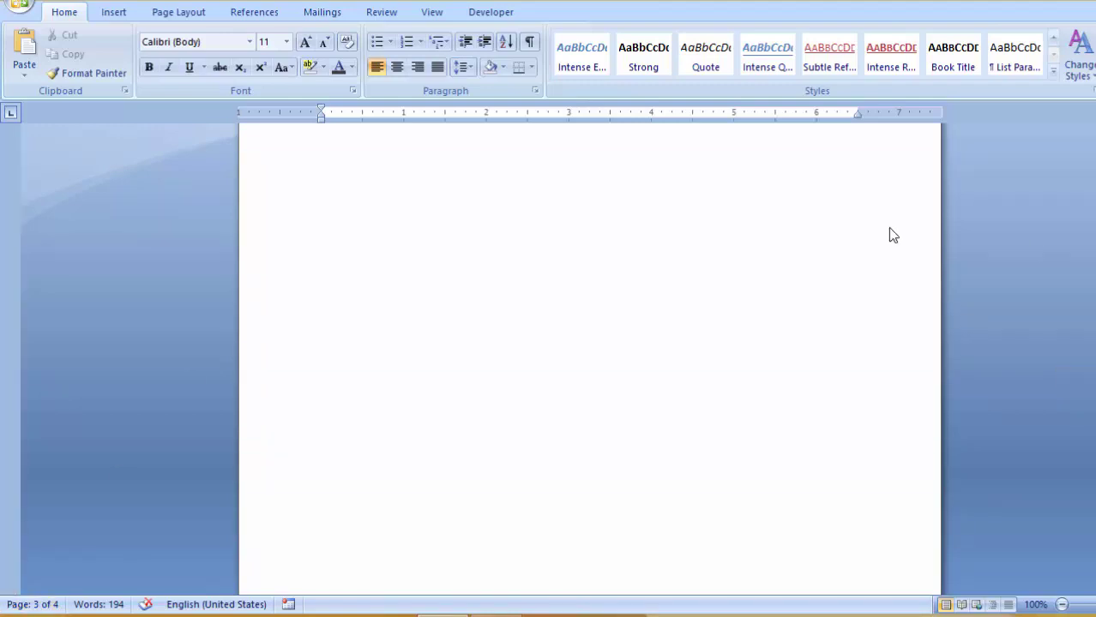
pyautogui.moveTo(1089, 388); pyautogui.dragTo(892, 235)
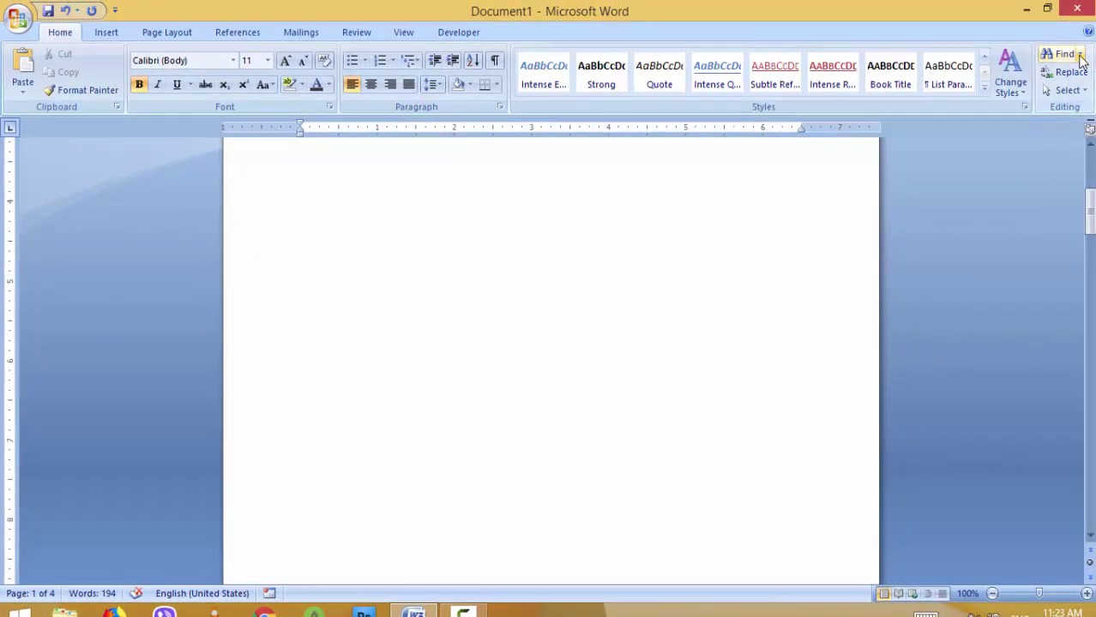
pyautogui.click(1065, 54)
pyautogui.click(1057, 92)
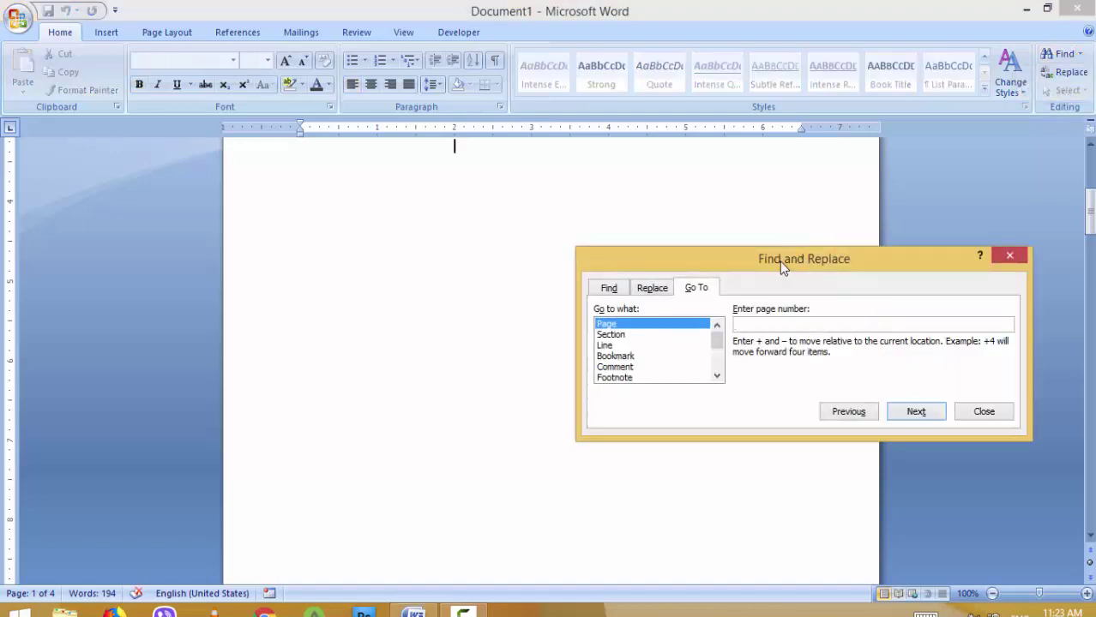
# Jump to page 3, then back to page 1, and close the dialog.
pyautogui.moveTo(782, 266); pyautogui.dragTo(698, 264)
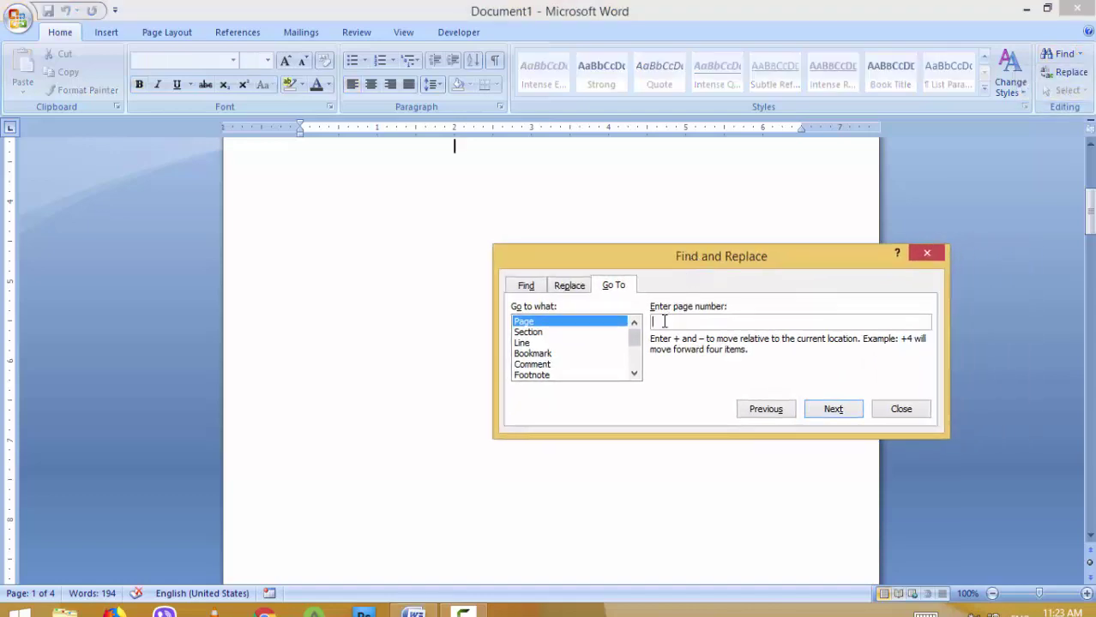
pyautogui.write('3')
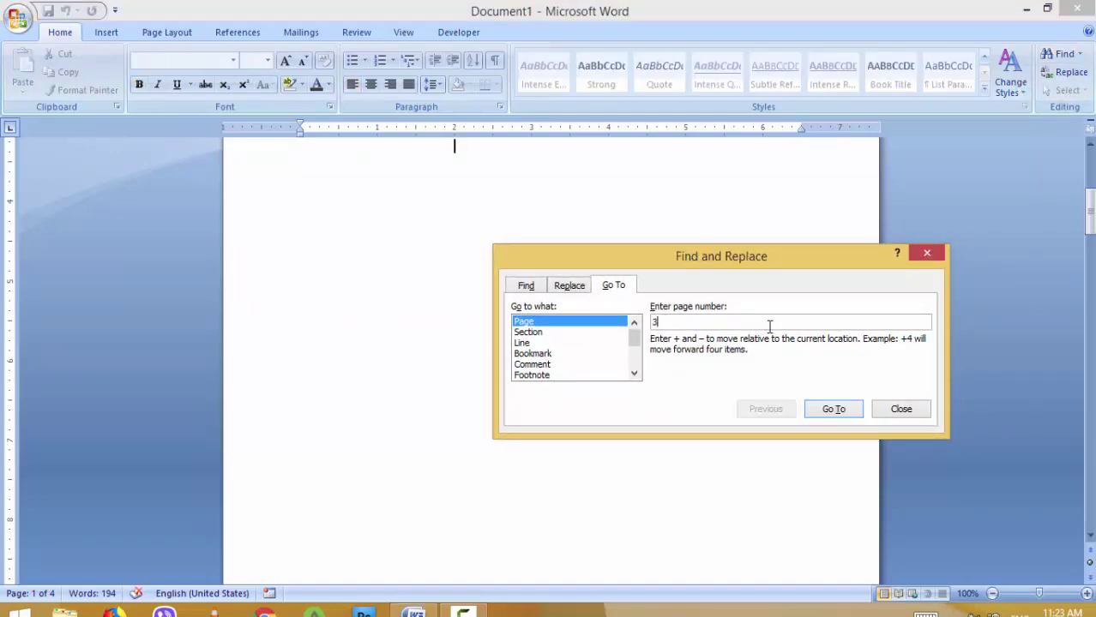
pyautogui.click(832, 409)
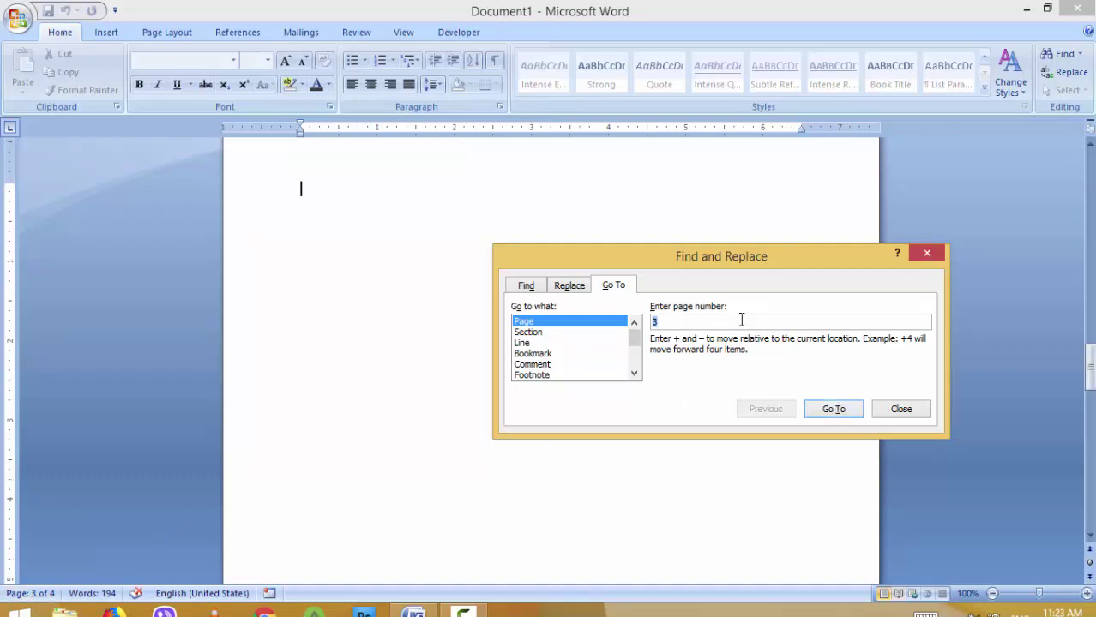
pyautogui.write('1')
pyautogui.click(843, 414)
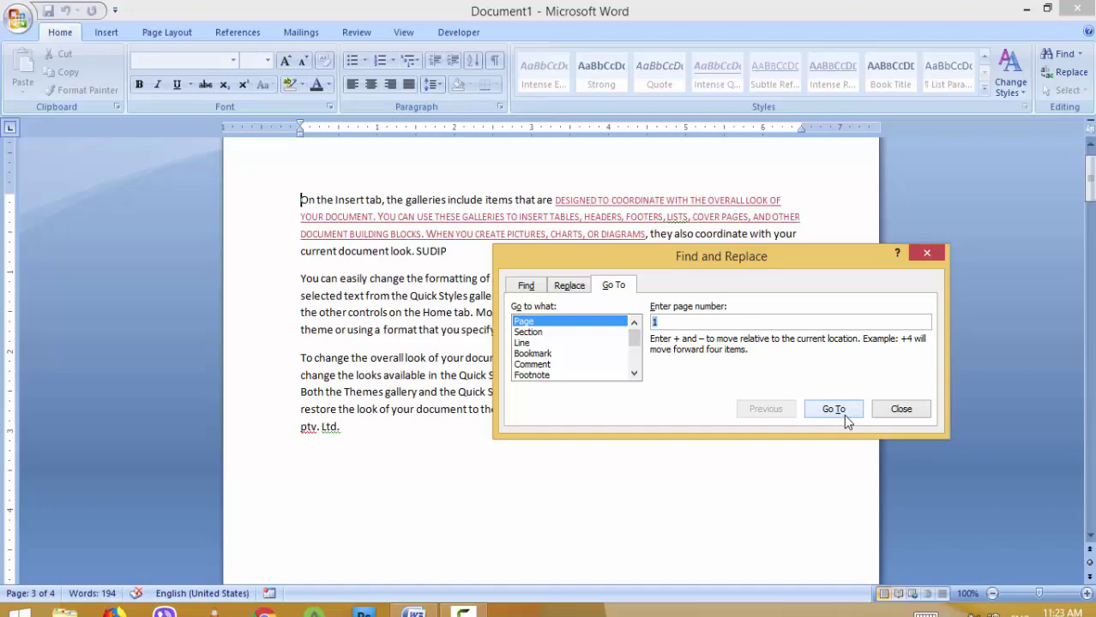
pyautogui.click(920, 412)
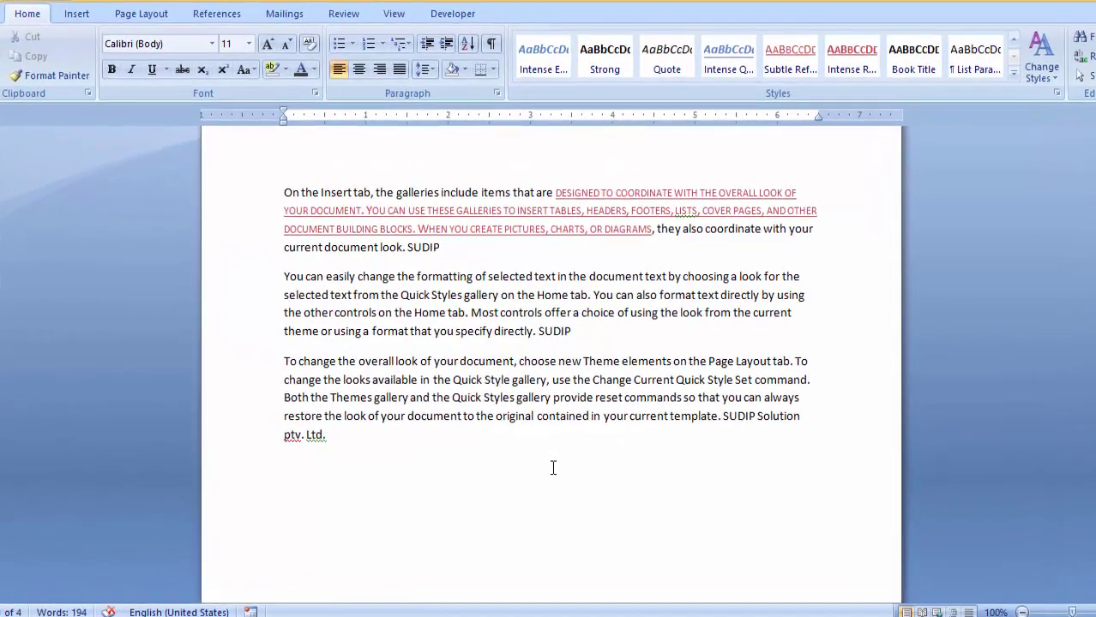
# Open and cancel the Find, Replace and Go To dialogs via Ctrl+F, Ctrl+H, Ctrl+G.
pyautogui.hotkey('ctrl', 'f')
pyautogui.click(1013, 331)
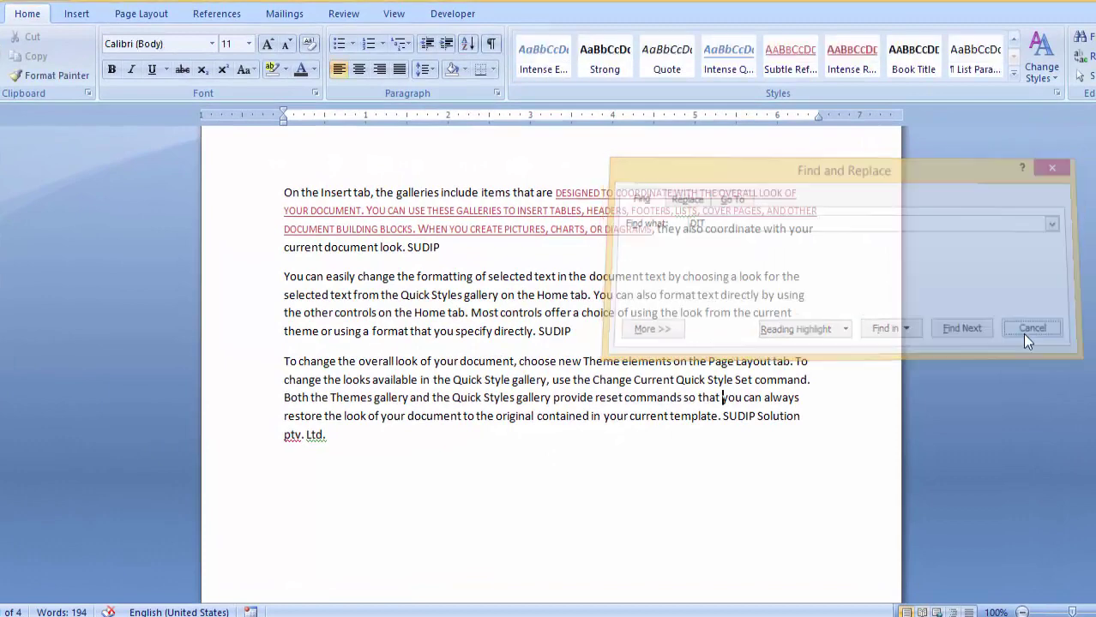
pyautogui.hotkey('ctrl', 'h')
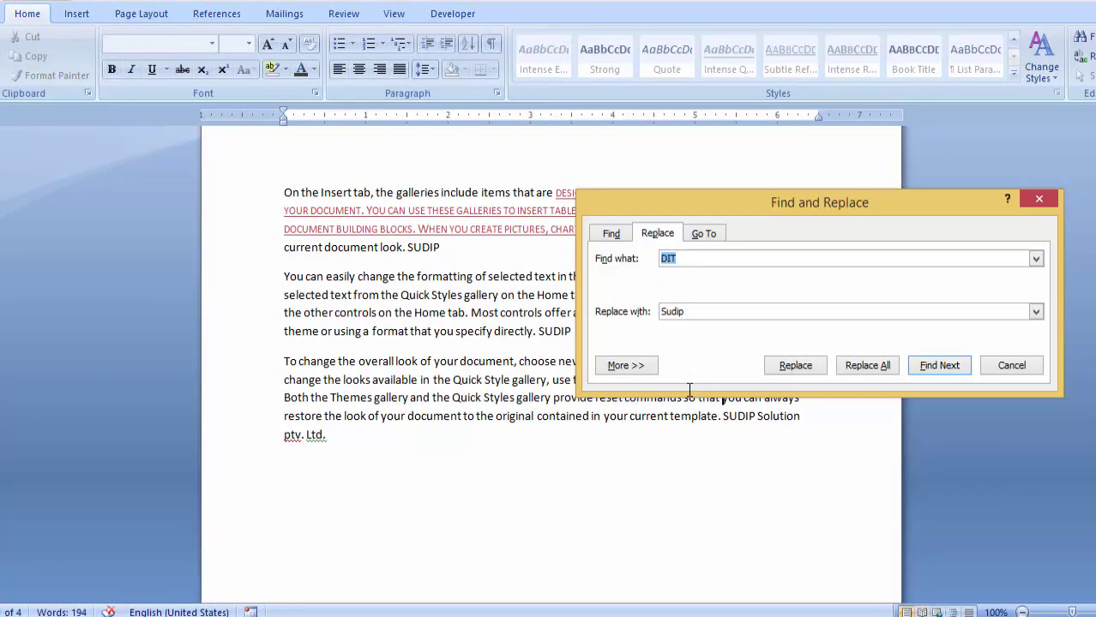
pyautogui.click(1000, 361)
pyautogui.hotkey('ctrl', 'g')
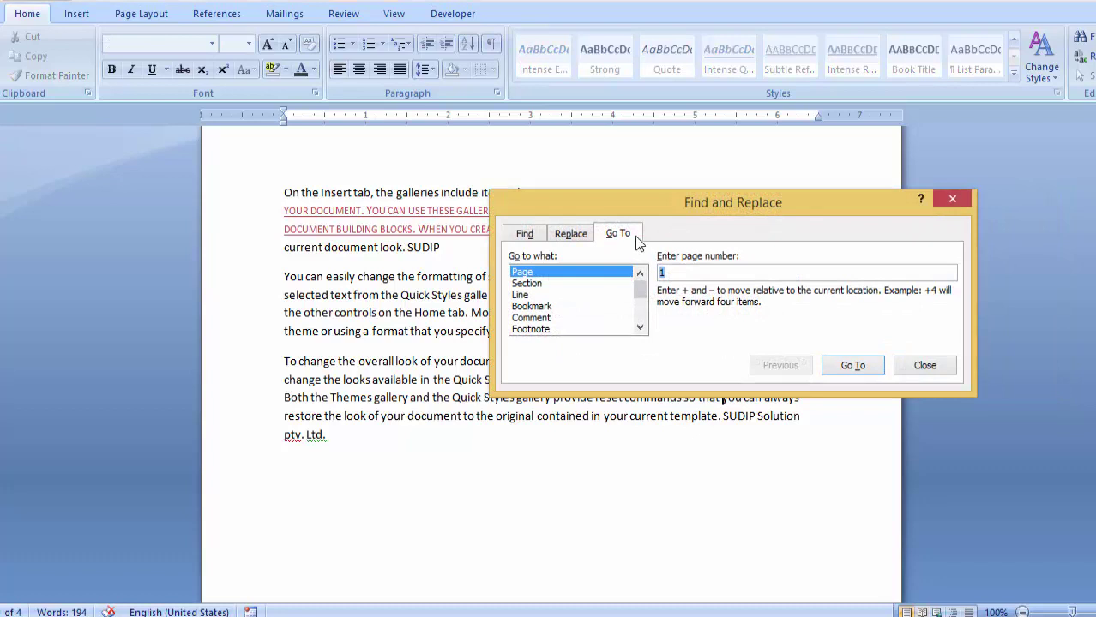
pyautogui.click(925, 366)
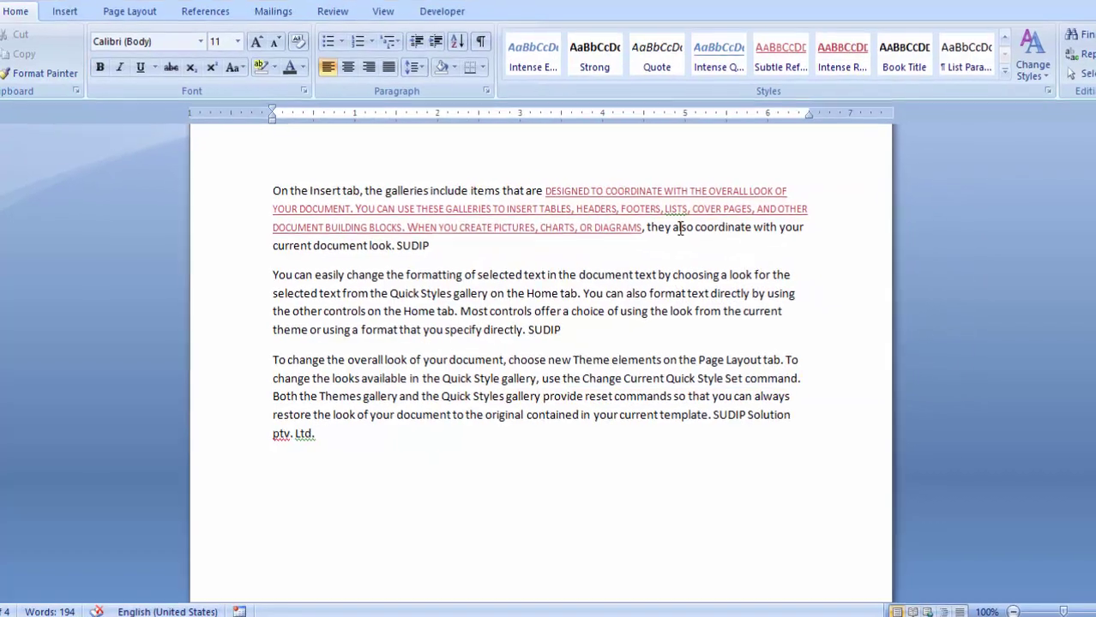
# Select the whole document via Editing > Select > Select All, then deselect.
pyautogui.click(1079, 29)
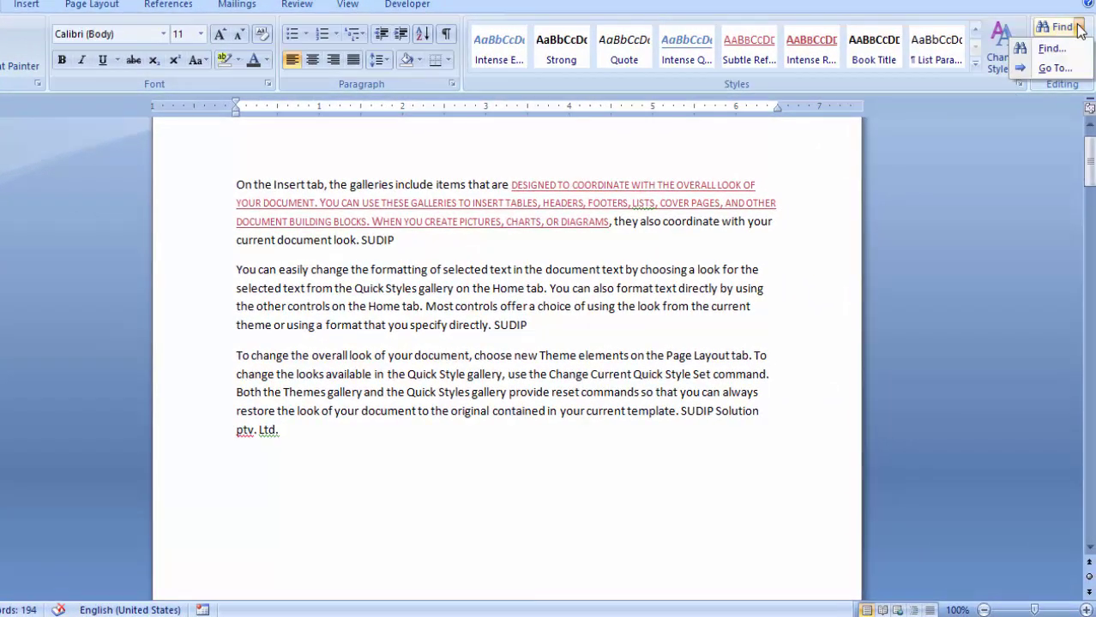
pyautogui.click(1078, 29)
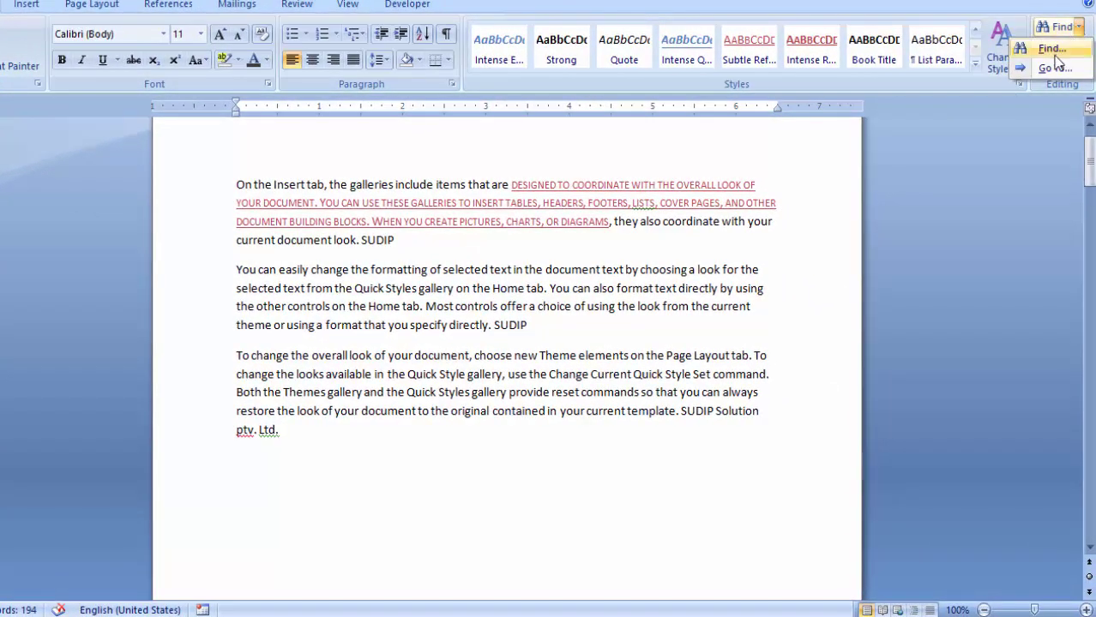
pyautogui.click(1079, 29)
pyautogui.click(1078, 29)
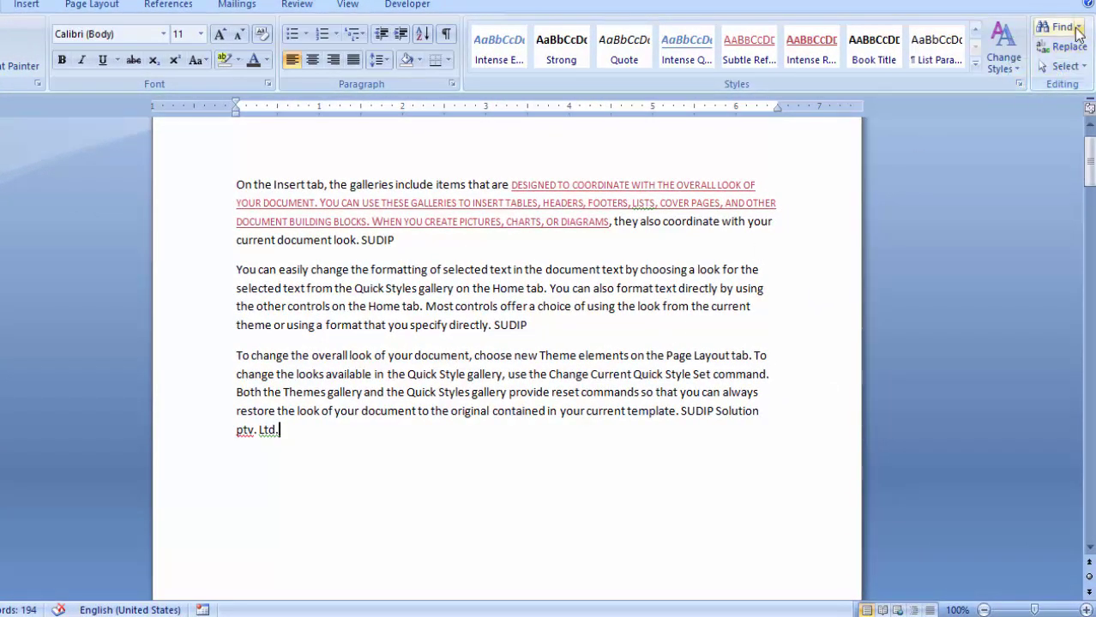
pyautogui.click(1065, 66)
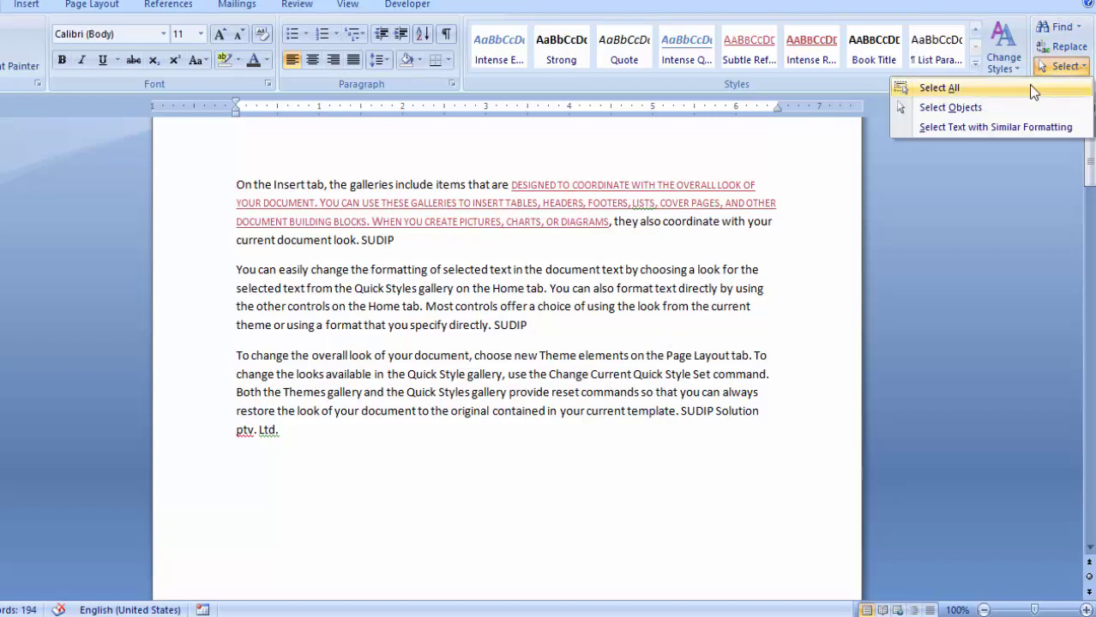
pyautogui.click(1025, 86)
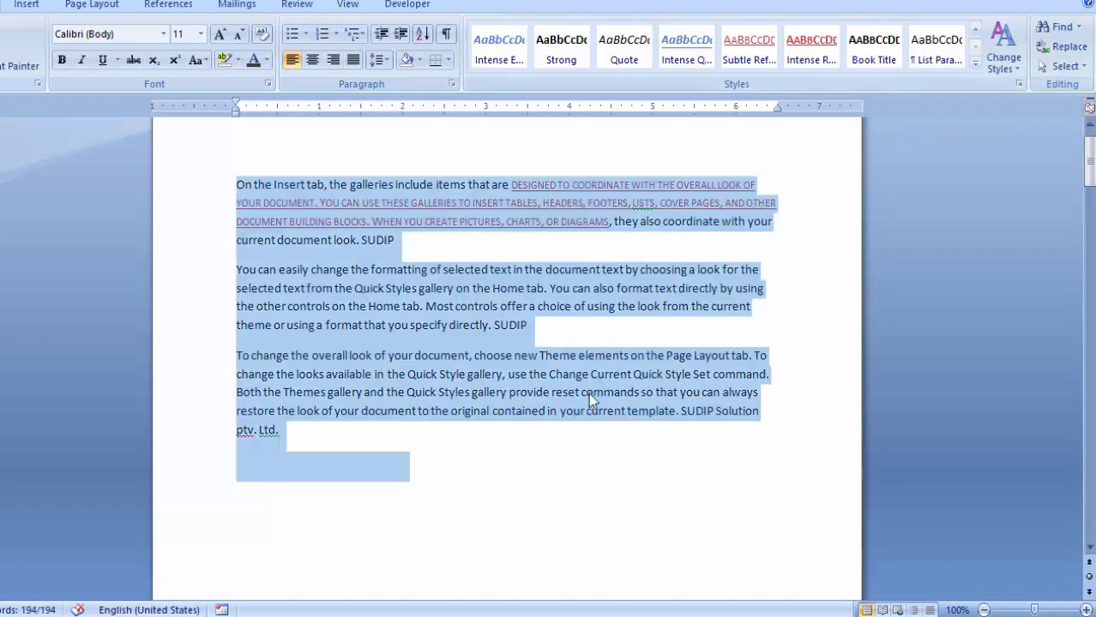
pyautogui.click(429, 468)
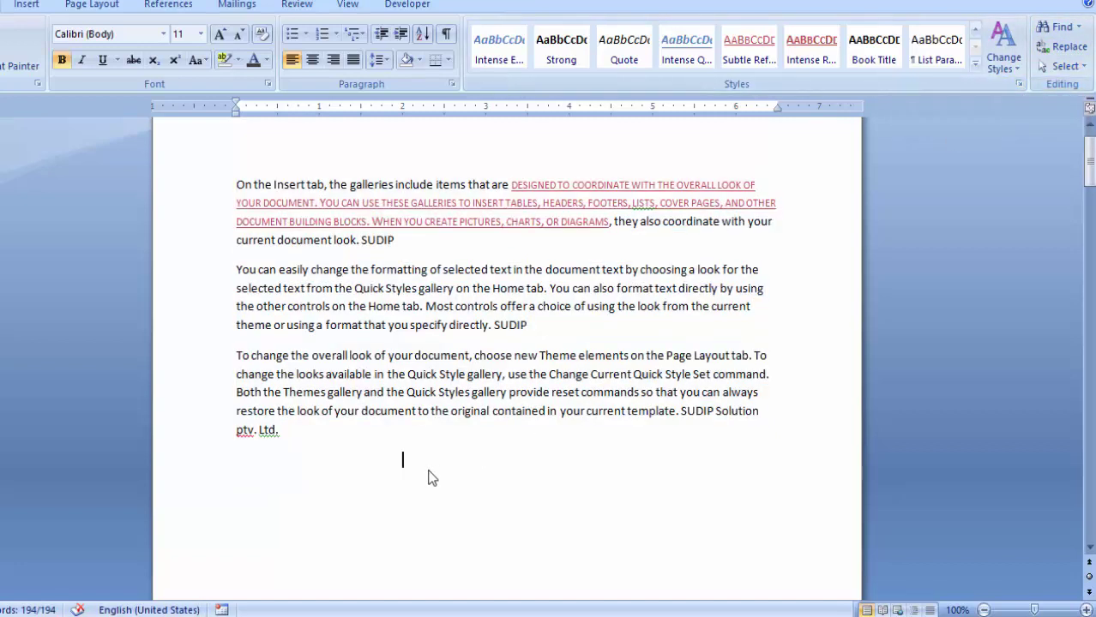
# Select all the text again, deselect it, and switch to the Insert ribbon.
pyautogui.click(1061, 66)
pyautogui.click(1041, 88)
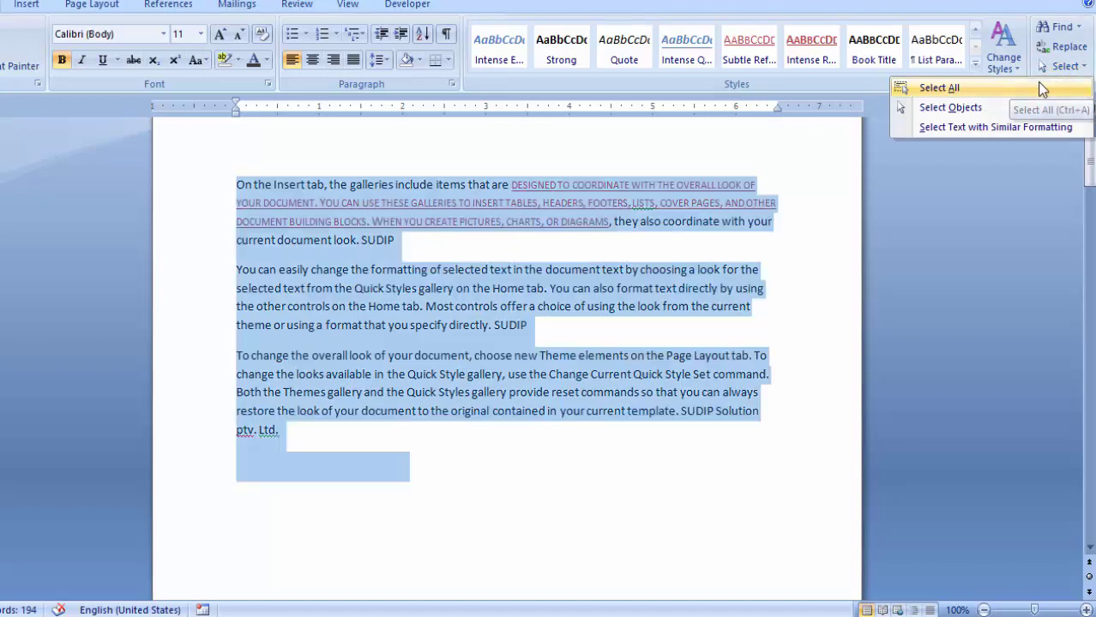
pyautogui.click(575, 442)
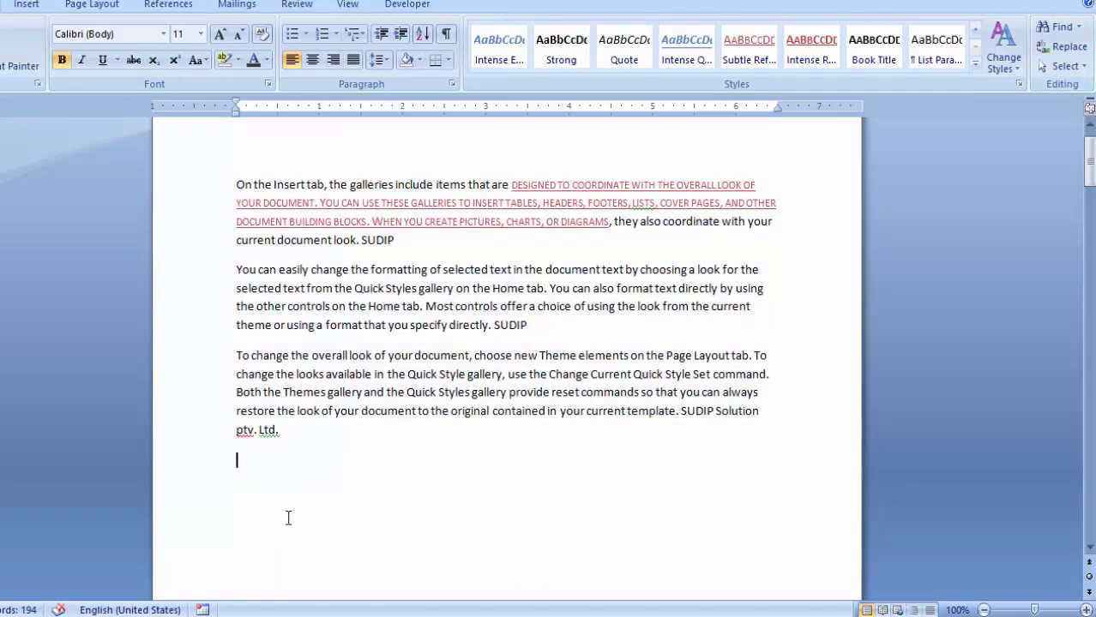
pyautogui.click(28, 7)
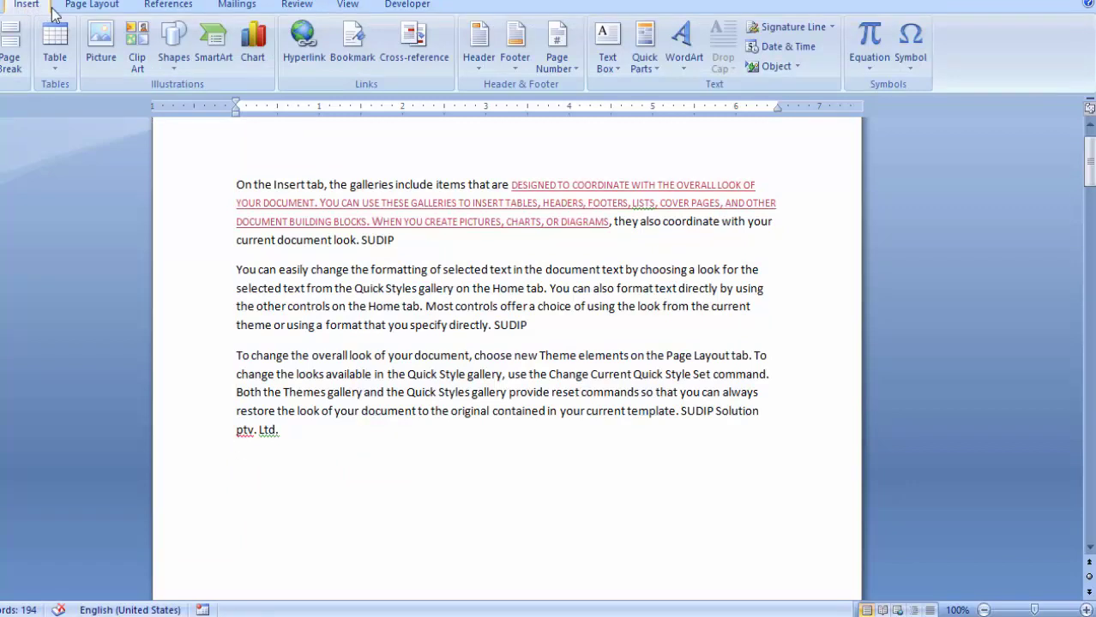
# Draw a square and a rounded rectangle below the last paragraph.
pyautogui.click(173, 43)
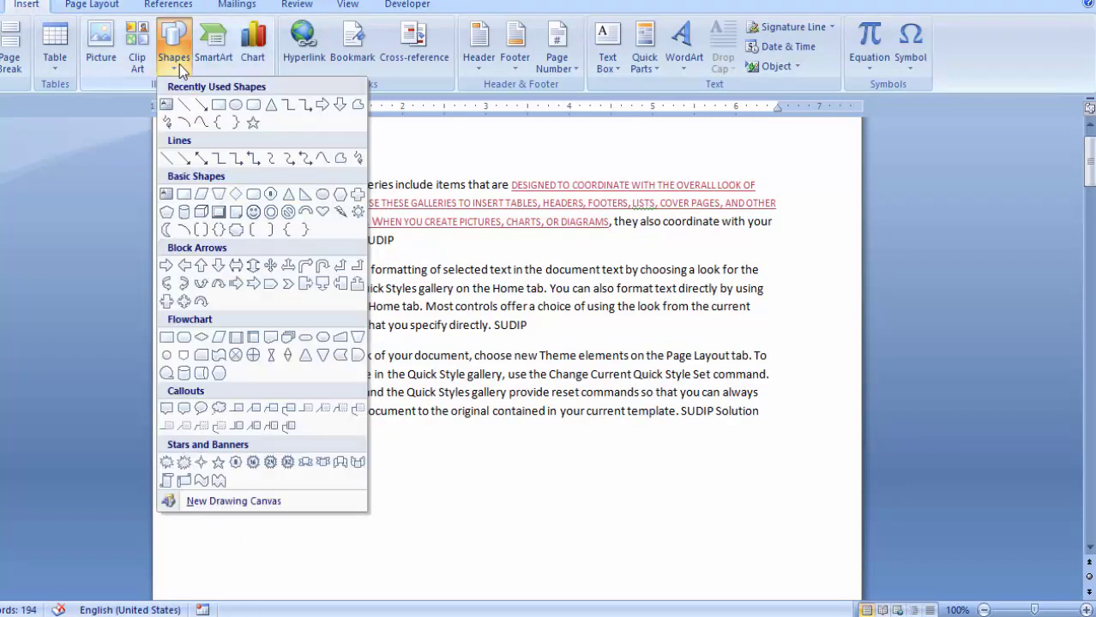
pyautogui.click(218, 111)
pyautogui.moveTo(341, 461); pyautogui.dragTo(433, 544)
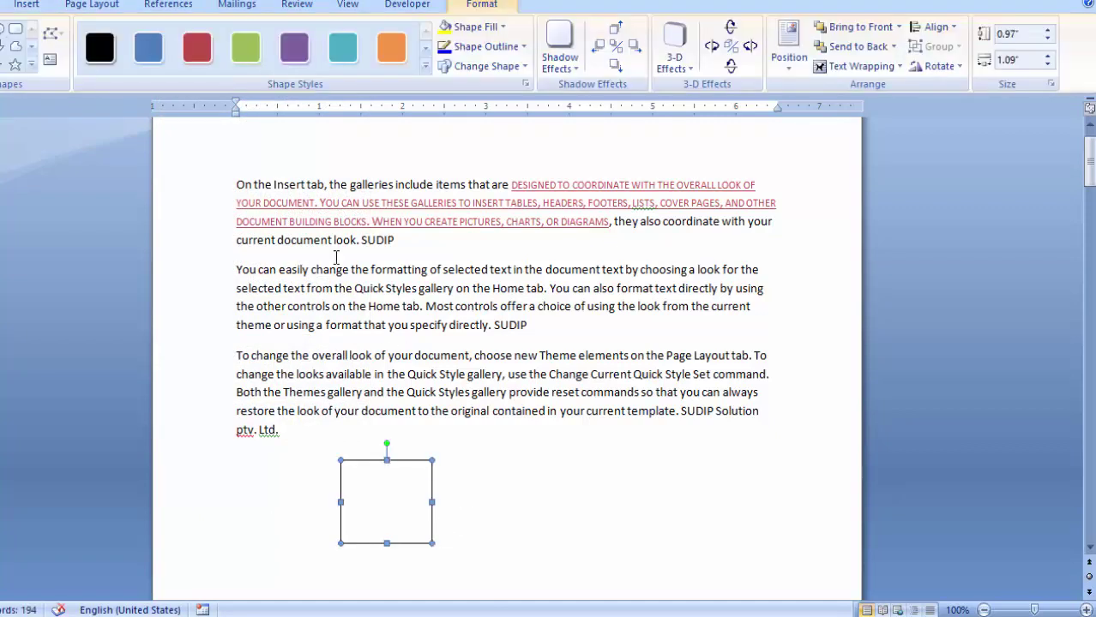
pyautogui.click(15, 28)
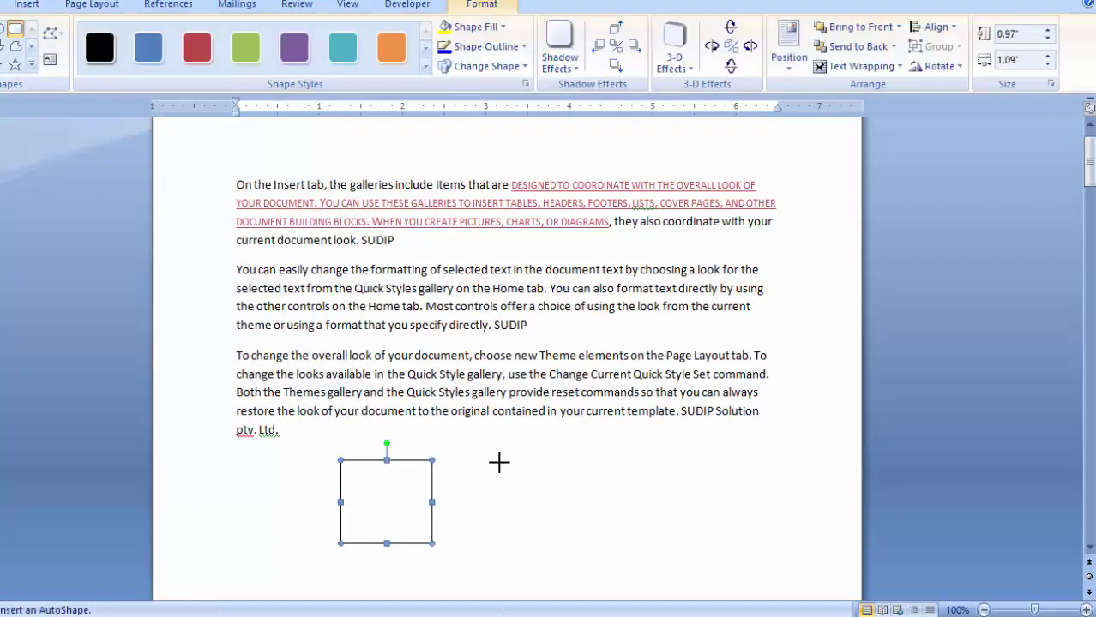
pyautogui.moveTo(483, 447); pyautogui.dragTo(576, 498)
pyautogui.click(584, 422)
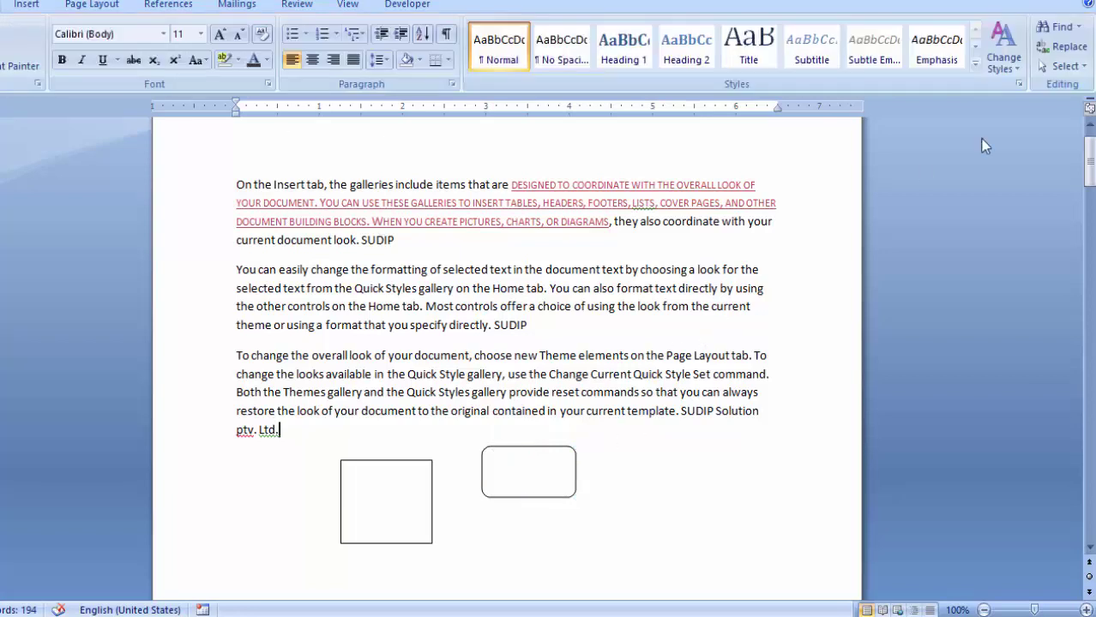
# Use Select Objects to reposition the square and rounded rectangle side by side.
pyautogui.click(1062, 66)
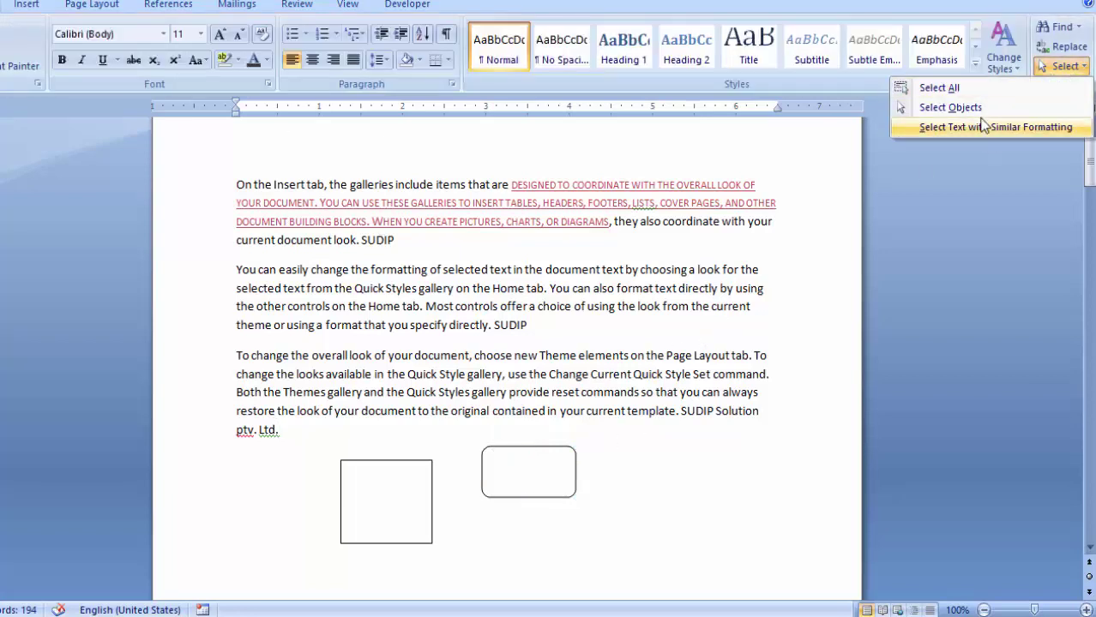
pyautogui.click(950, 107)
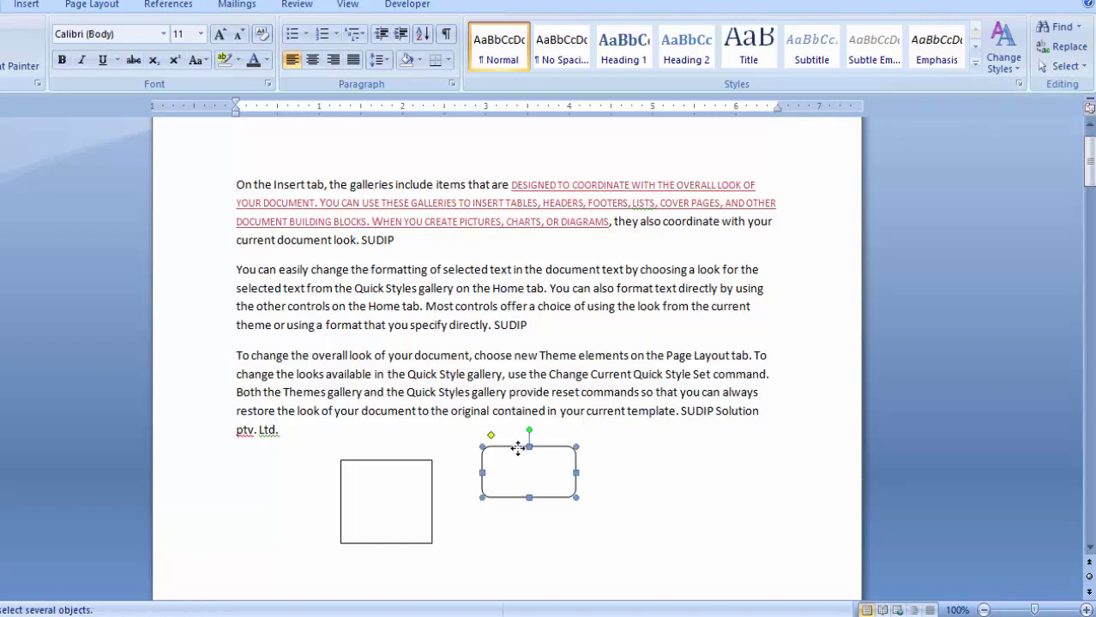
pyautogui.moveTo(507, 450); pyautogui.dragTo(632, 412)
pyautogui.moveTo(382, 455); pyautogui.dragTo(418, 419)
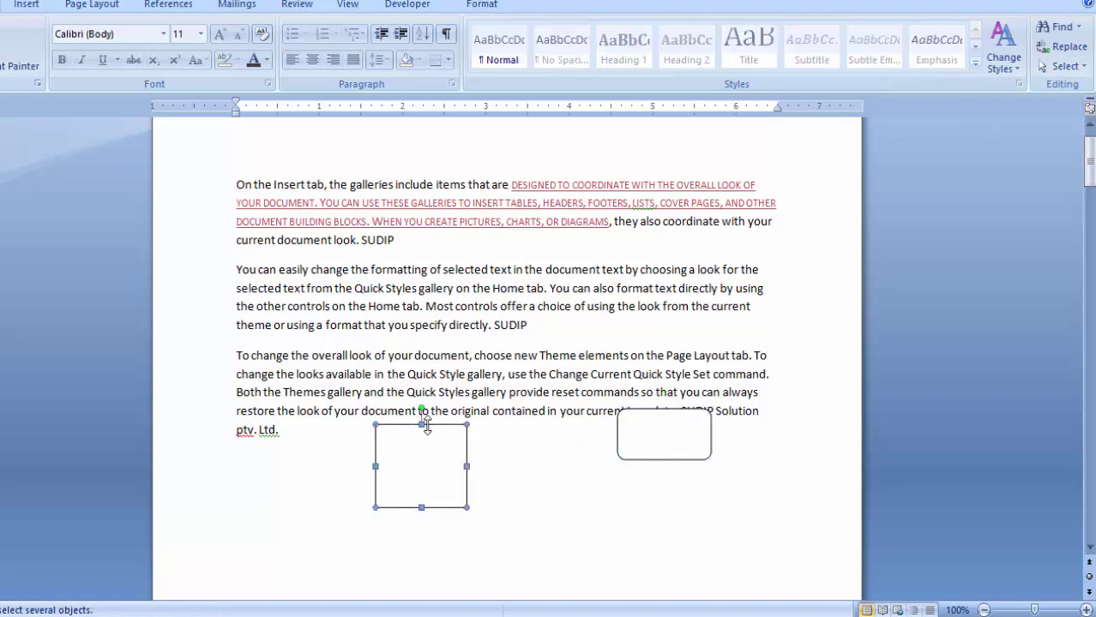
pyautogui.moveTo(645, 445); pyautogui.dragTo(545, 513)
pyautogui.moveTo(426, 483); pyautogui.dragTo(431, 524)
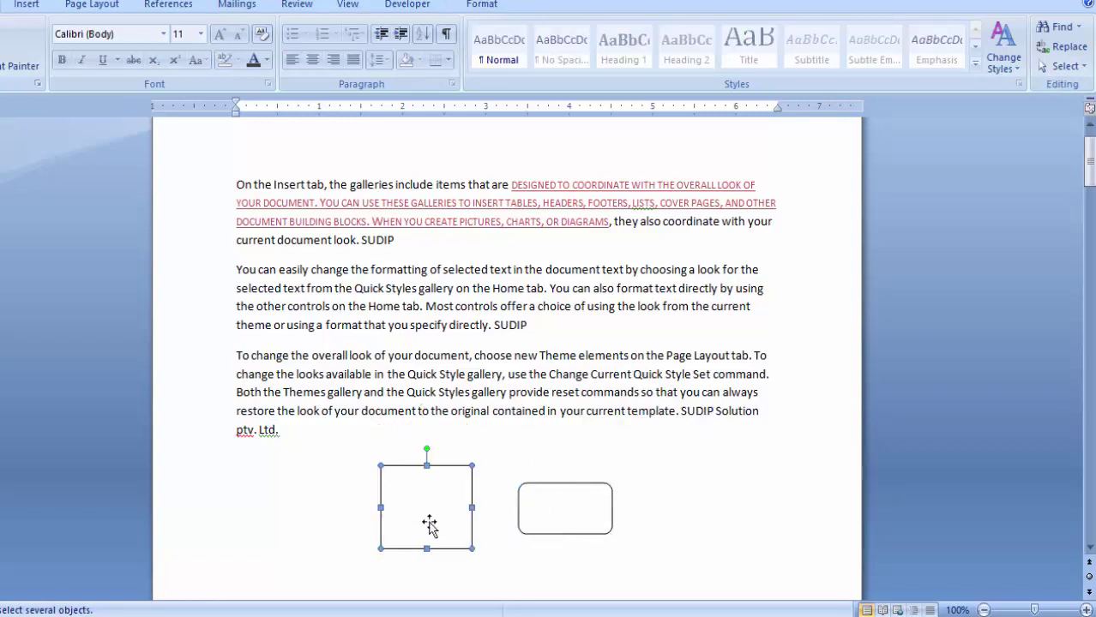
pyautogui.click(1064, 66)
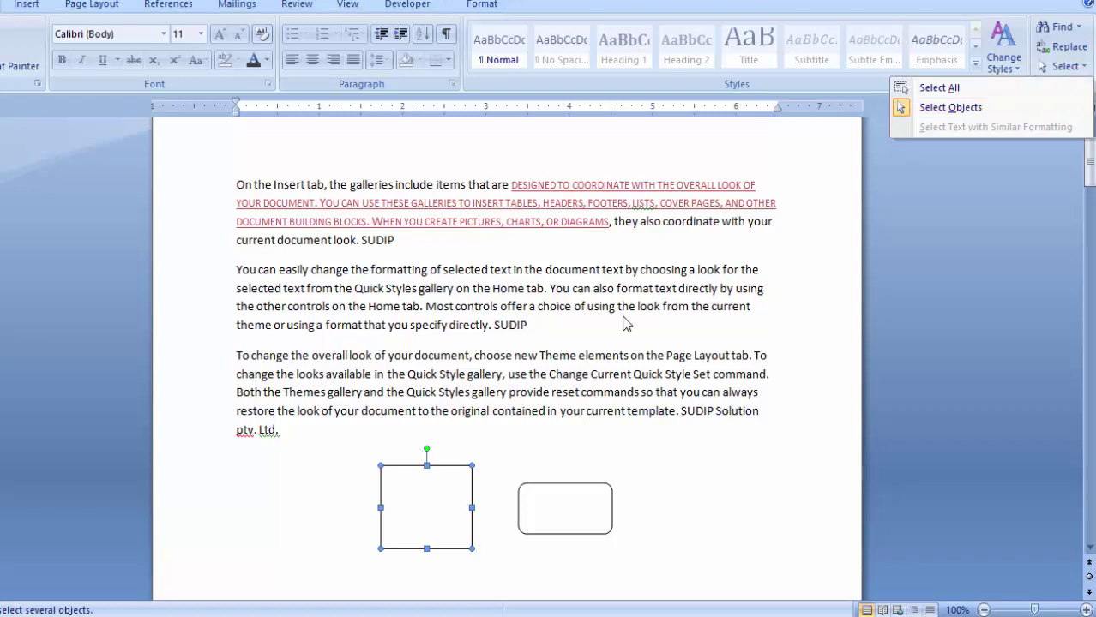
pyautogui.click(490, 323)
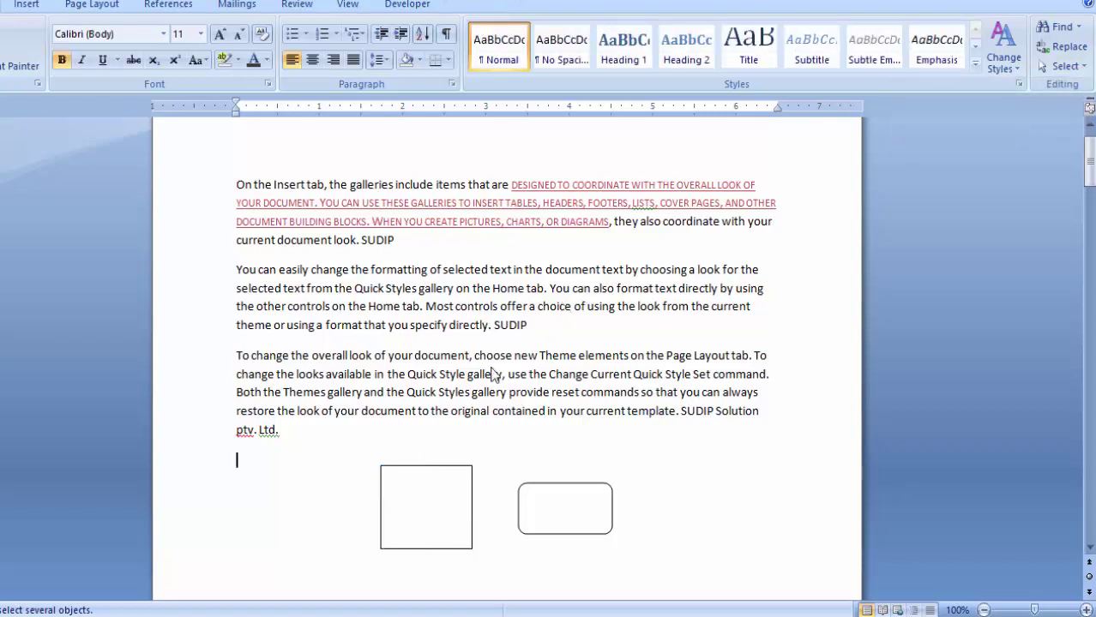
# Clear the page and type Computer, Keyboard and Mouse lines with their device descriptions.
pyautogui.hotkey('ctrl', 'a')
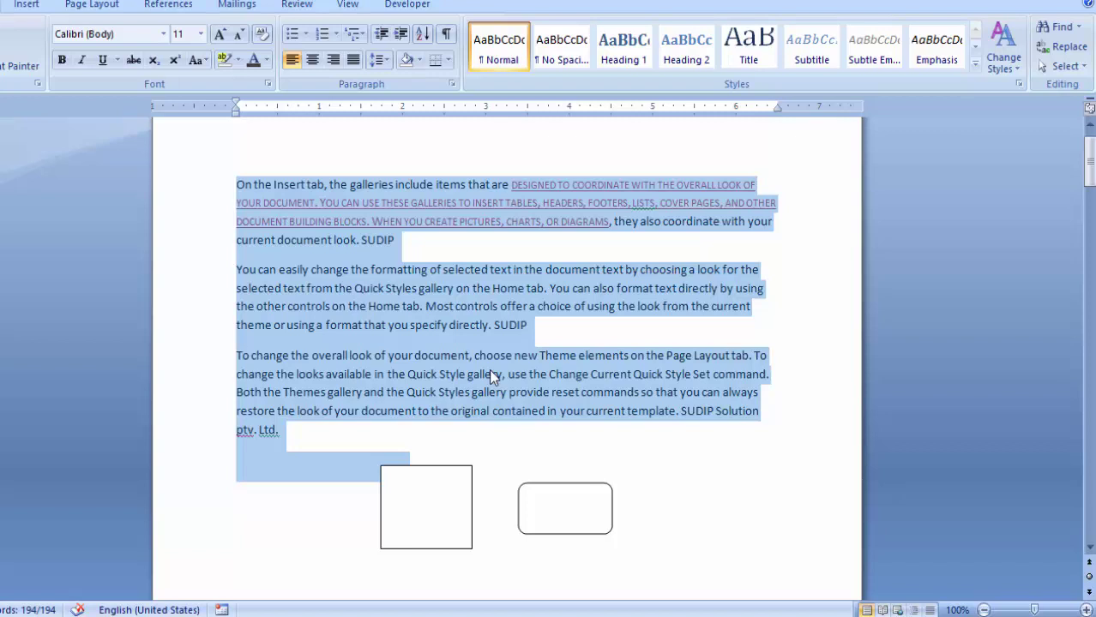
pyautogui.press('Delete')
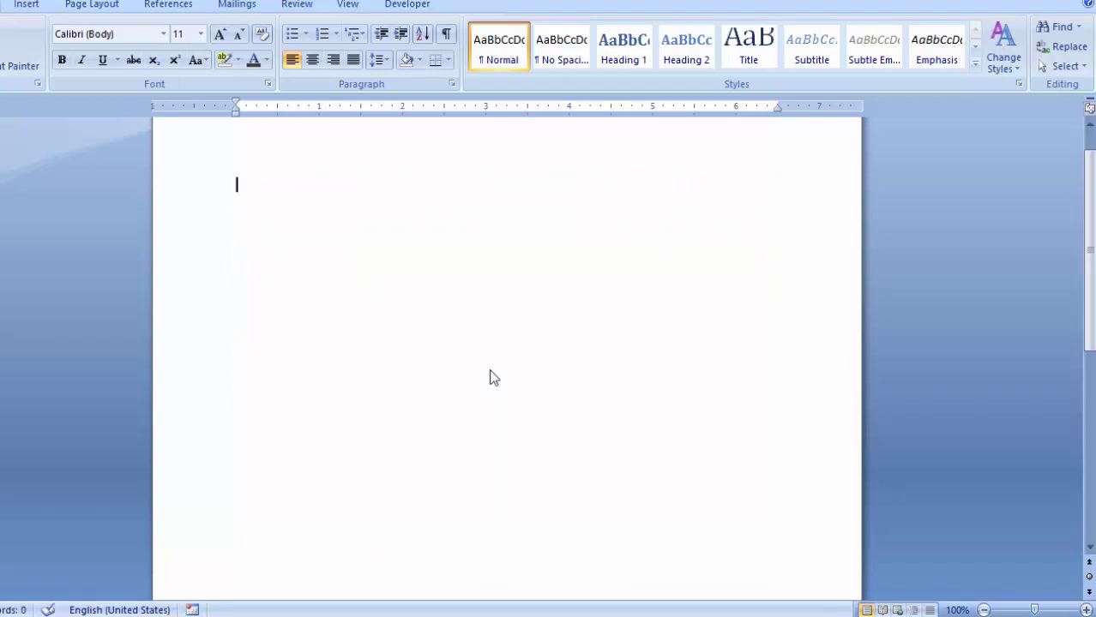
pyautogui.write('Com')
pyautogui.write('puter')
pyautogui.press('Return')
pyautogui.write('This is')
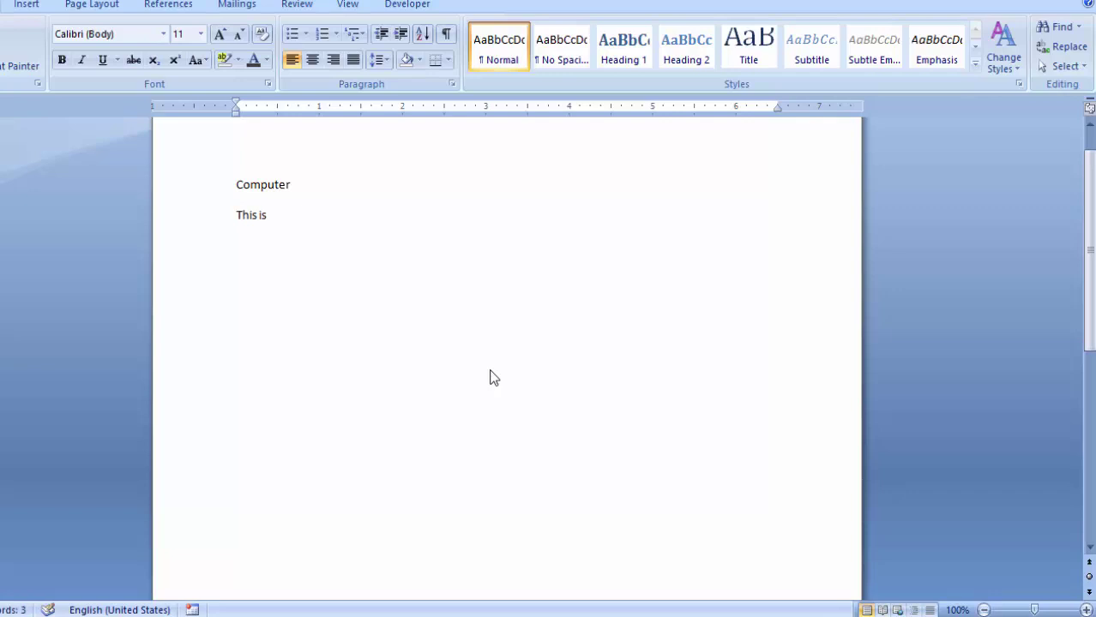
pyautogui.write(' po')
pyautogui.write('werful E')
pyautogui.write('lectro')
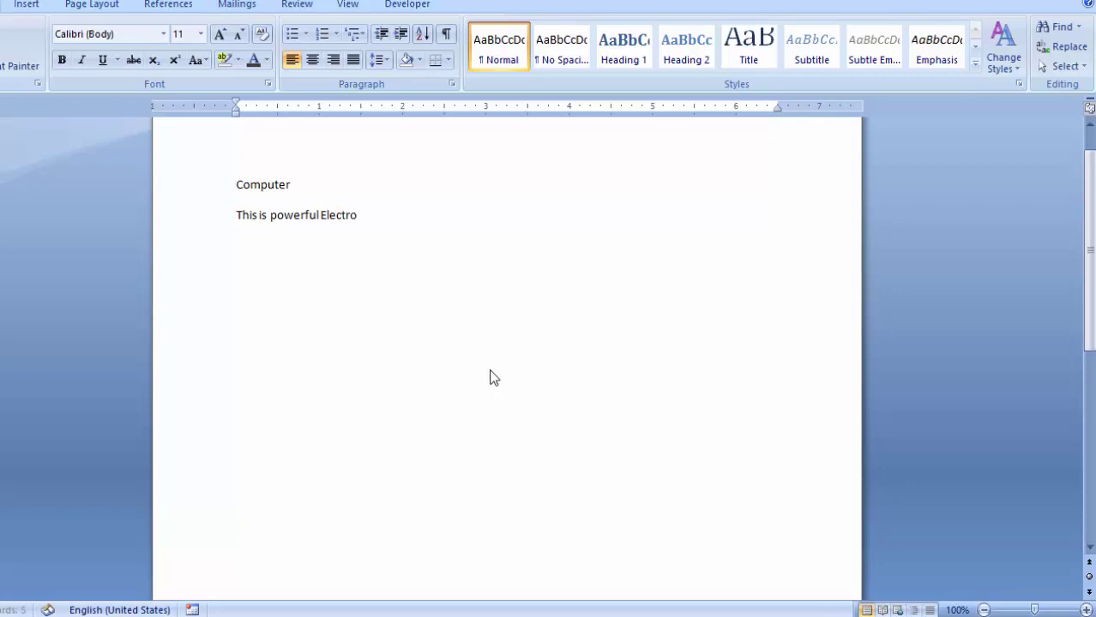
pyautogui.write('ni')
pyautogui.write('c Device.')
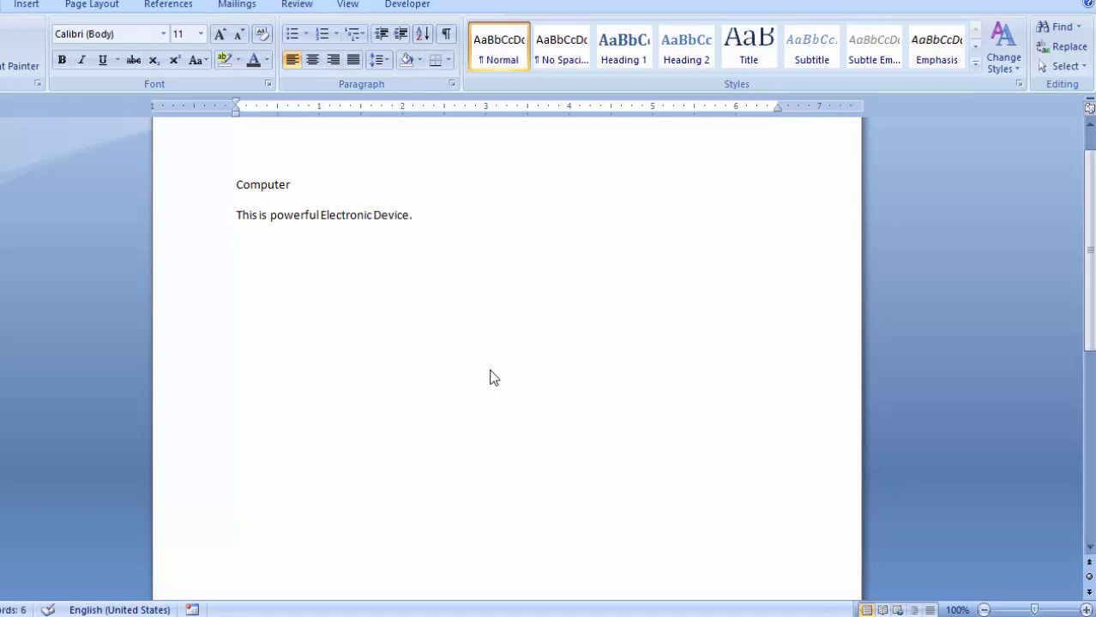
pyautogui.write('Ke')
pyautogui.write('ybo')
pyautogui.write('This')
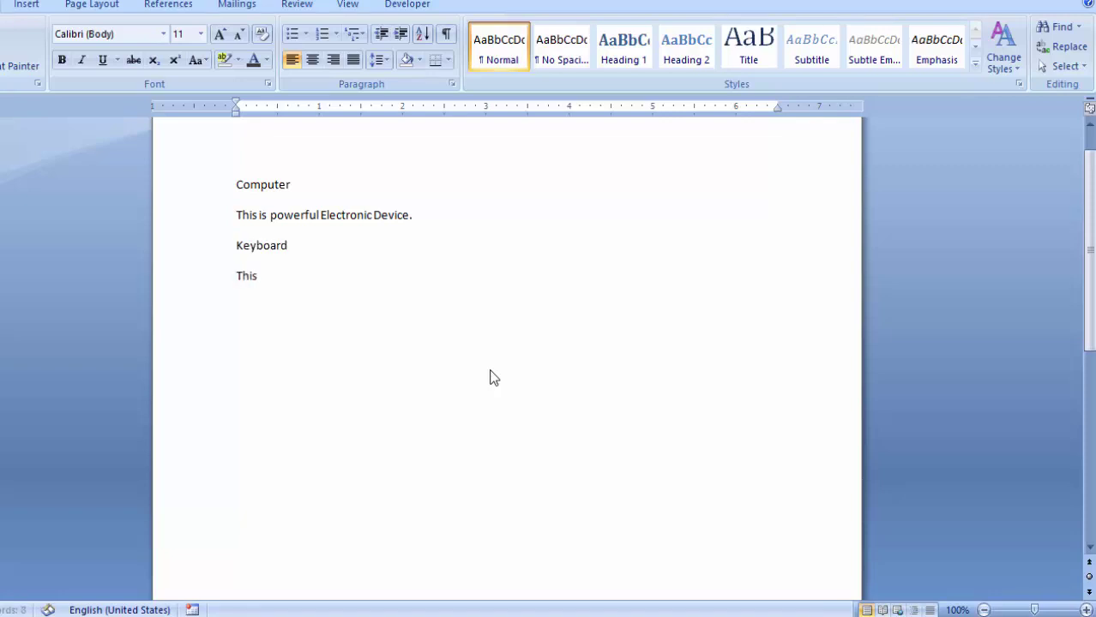
pyautogui.write(' is an inpu')
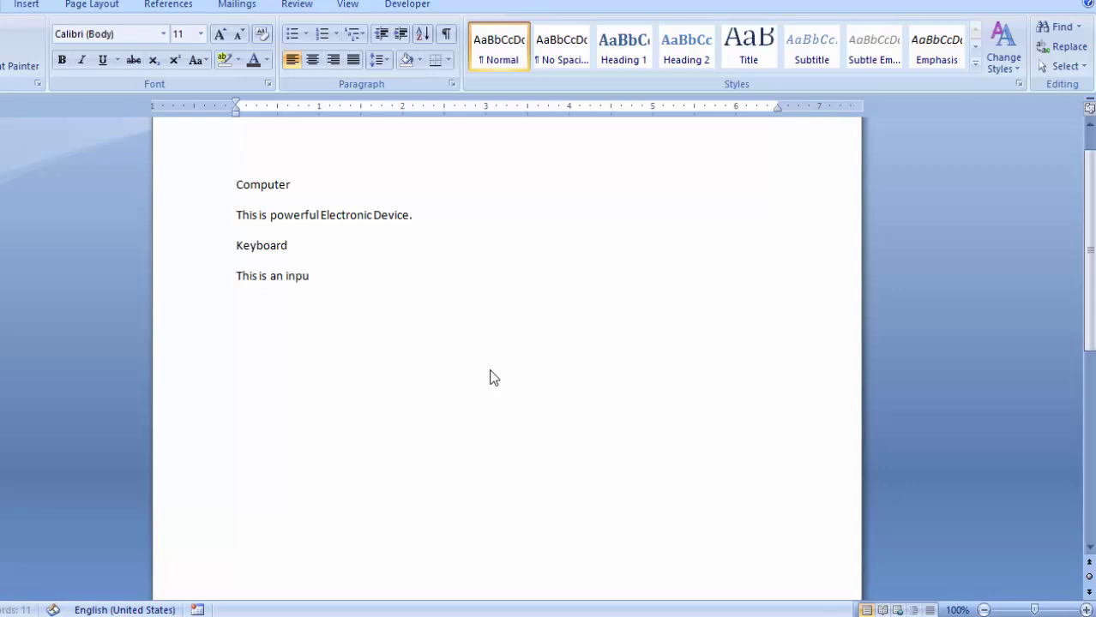
pyautogui.write('t Device')
pyautogui.press('Return')
pyautogui.write('M')
pyautogui.write('ouse')
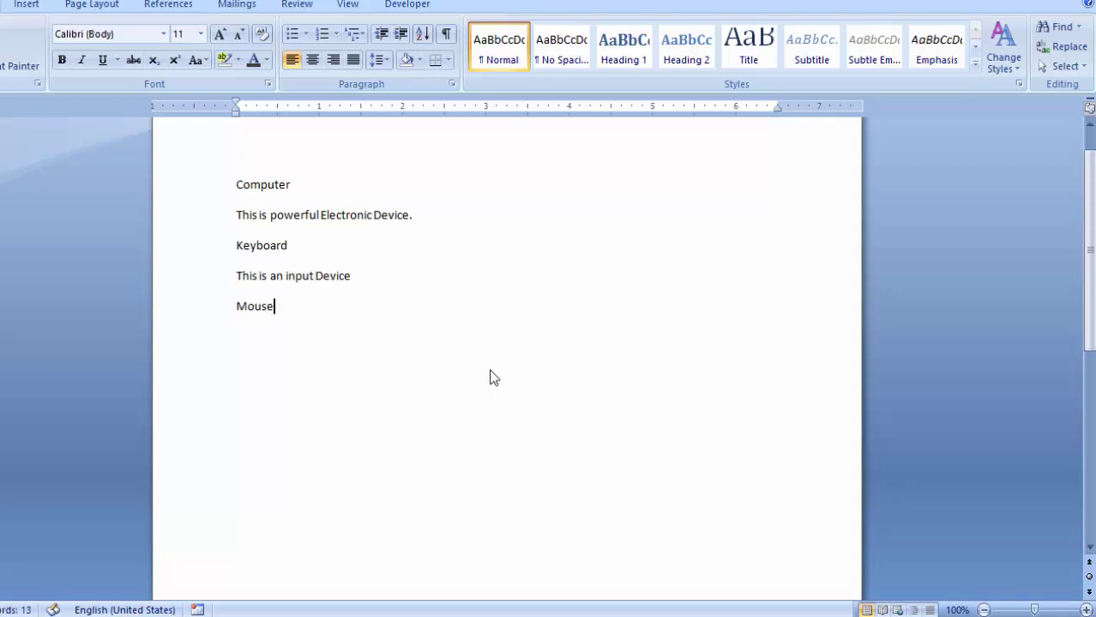
pyautogui.write('Thi')
pyautogui.write('an In')
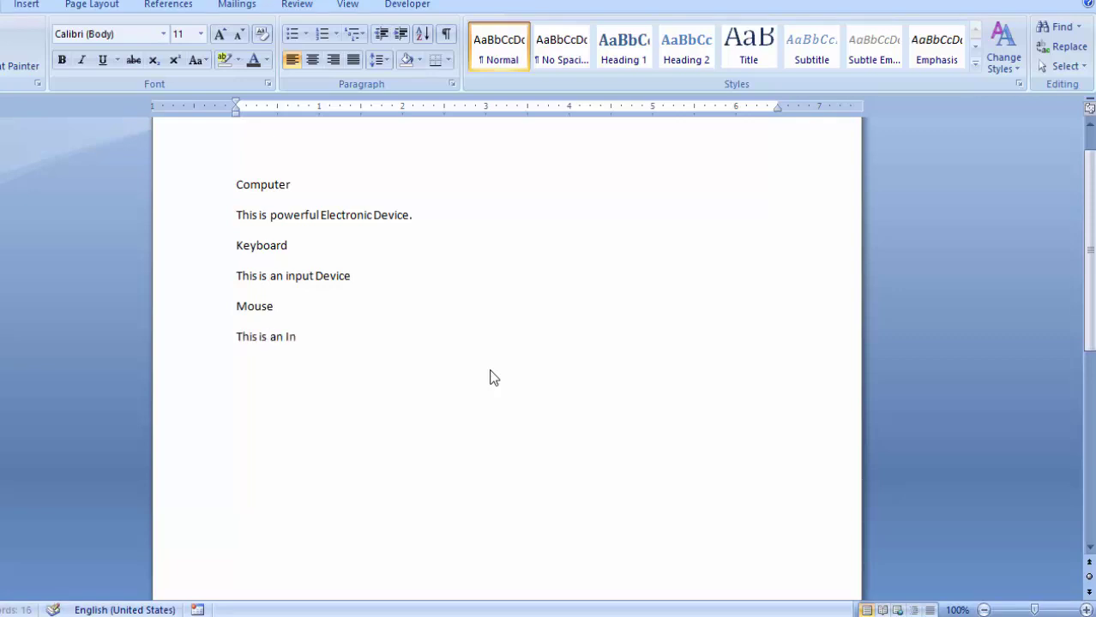
pyautogui.write(' Devic')
pyautogui.write('e')
# Make the Computer and Keyboard headings bold and italic.
pyautogui.click(292, 184)
pyautogui.click(224, 185)
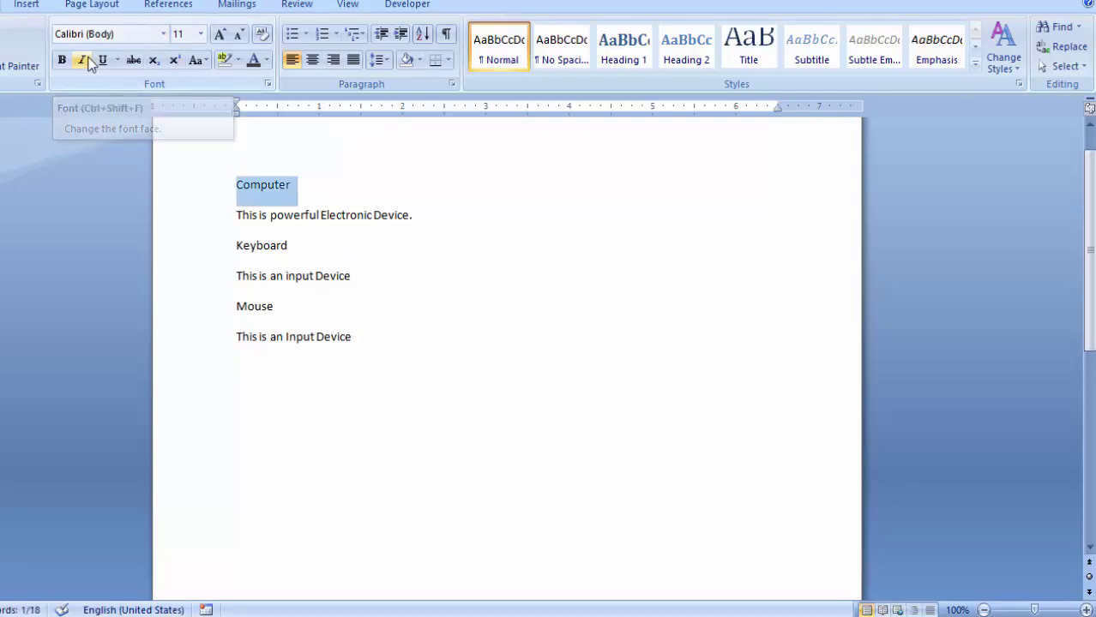
pyautogui.click(61, 60)
pyautogui.click(81, 60)
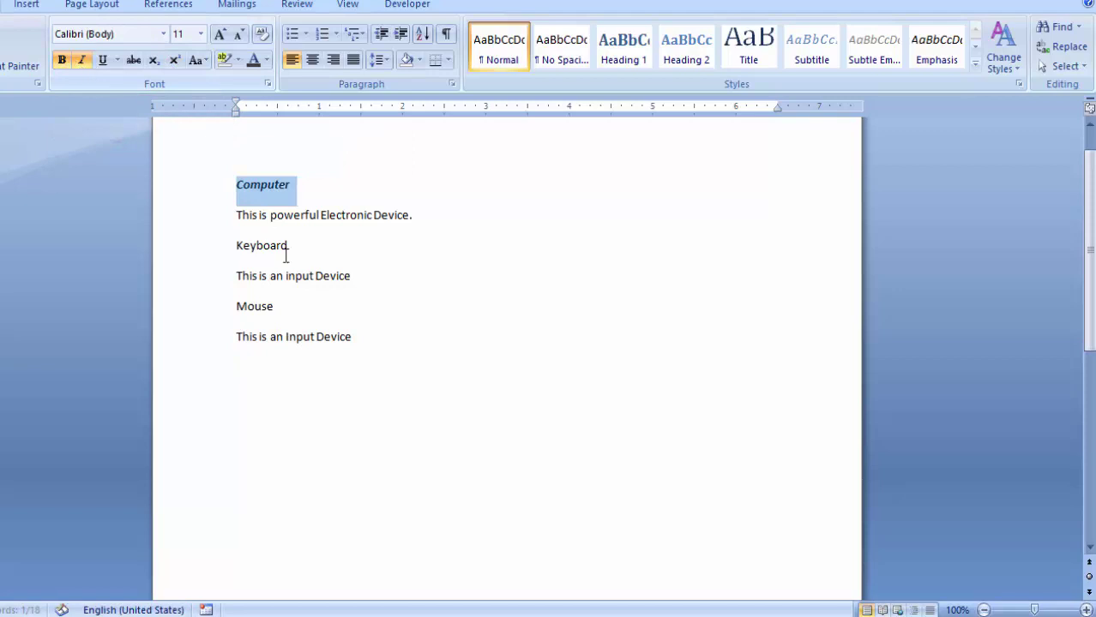
pyautogui.click(292, 246)
pyautogui.click(223, 250)
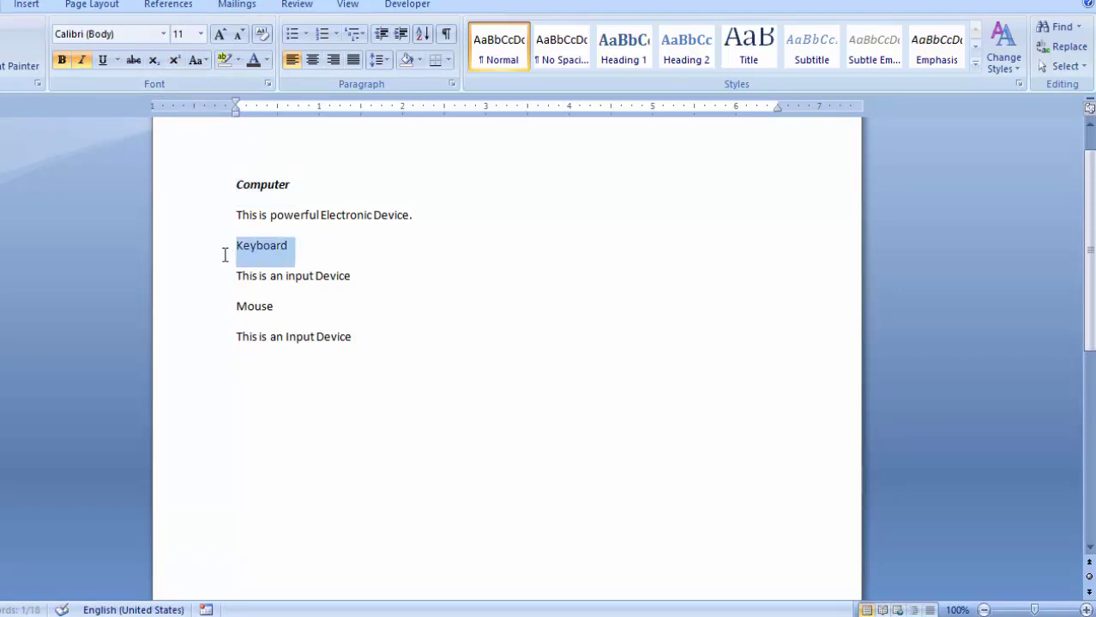
pyautogui.click(62, 60)
pyautogui.click(82, 60)
# Make Mouse bold italic, then check via Select Text with Similar Formatting.
pyautogui.moveTo(273, 307); pyautogui.dragTo(233, 309)
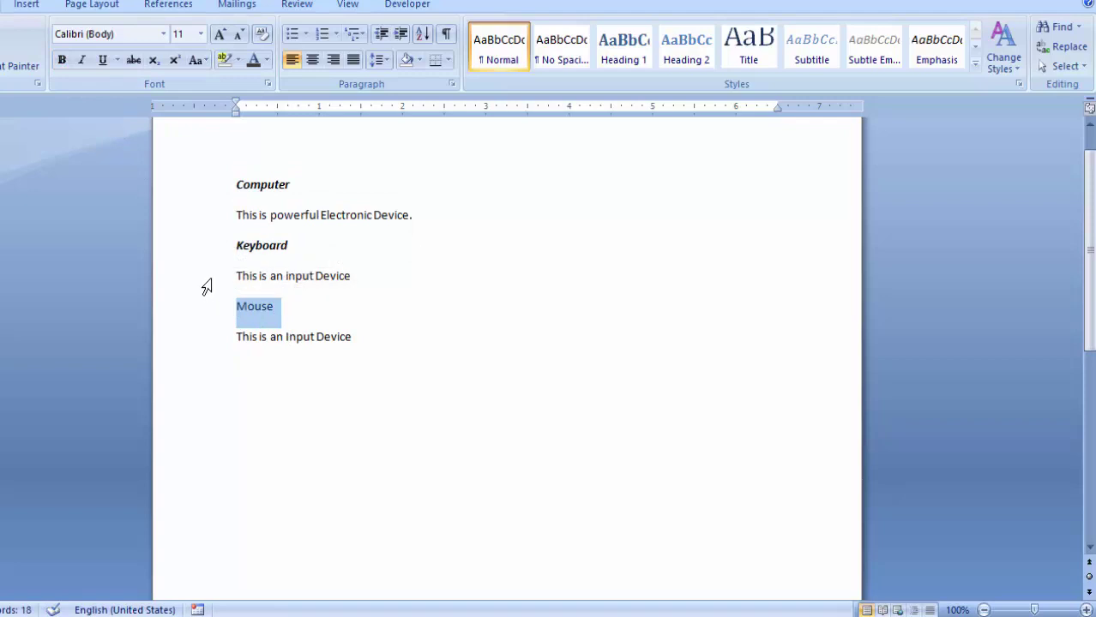
pyautogui.click(67, 66)
pyautogui.click(81, 60)
pyautogui.click(377, 285)
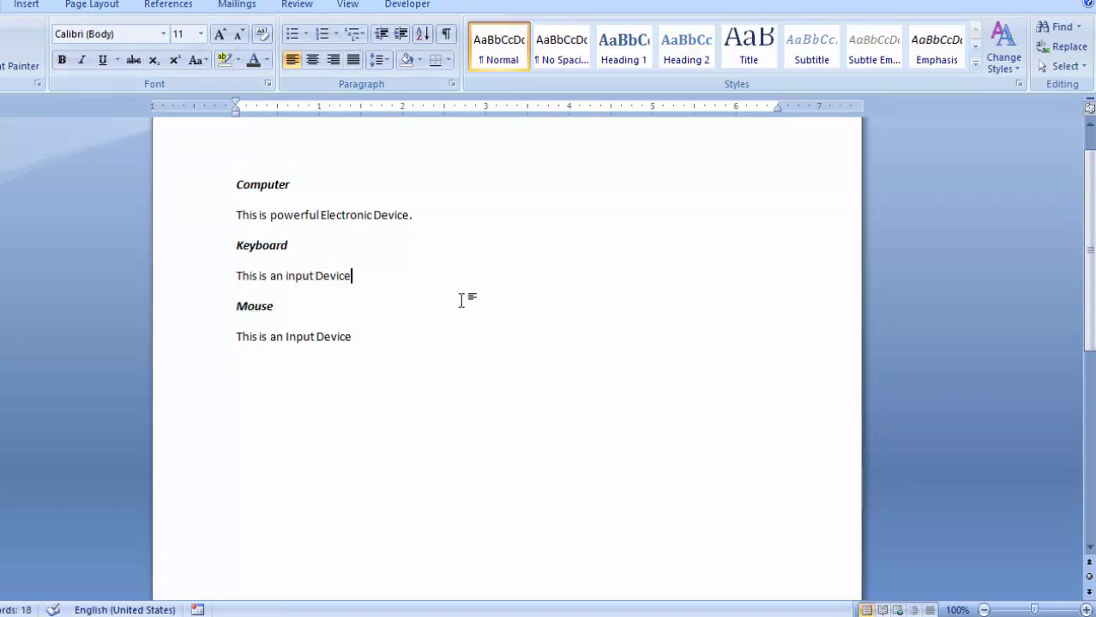
pyautogui.click(280, 307)
pyautogui.click(1061, 69)
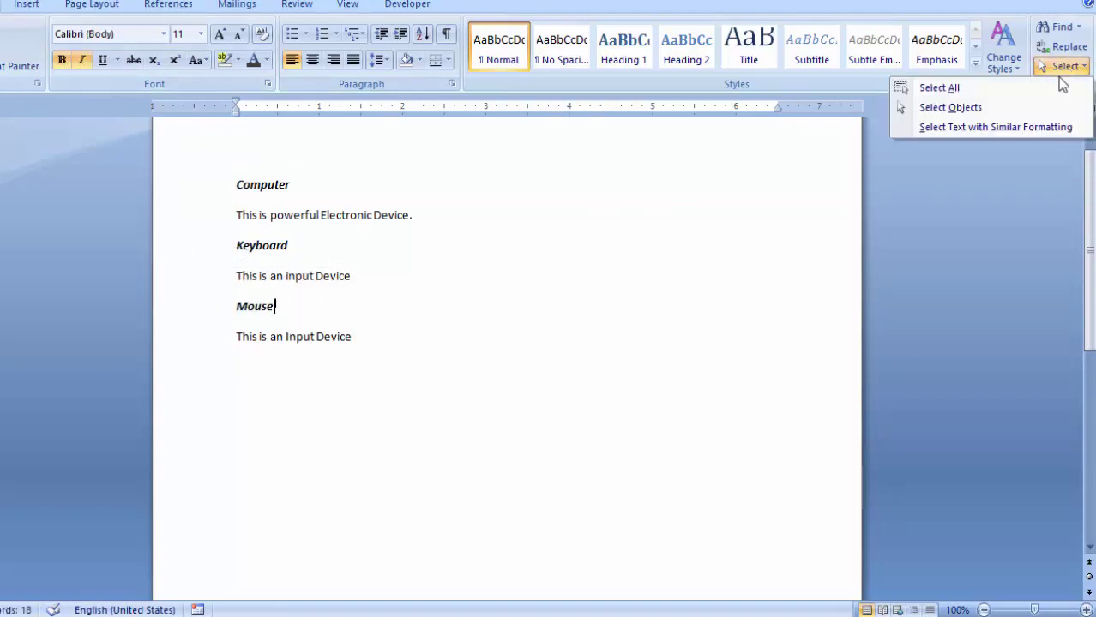
pyautogui.click(995, 127)
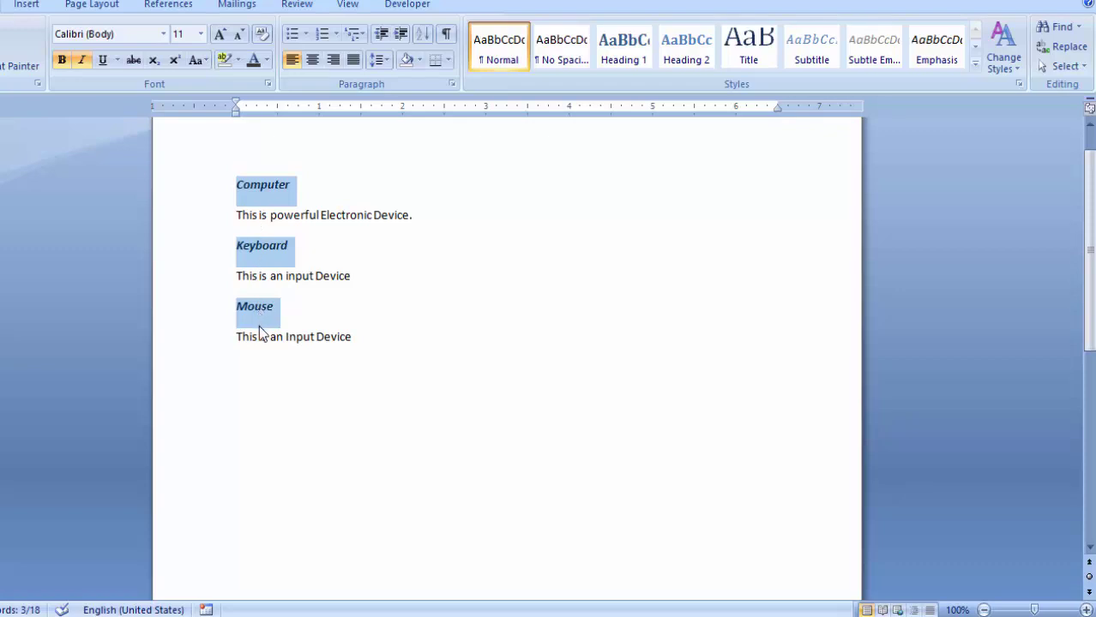
pyautogui.click(418, 216)
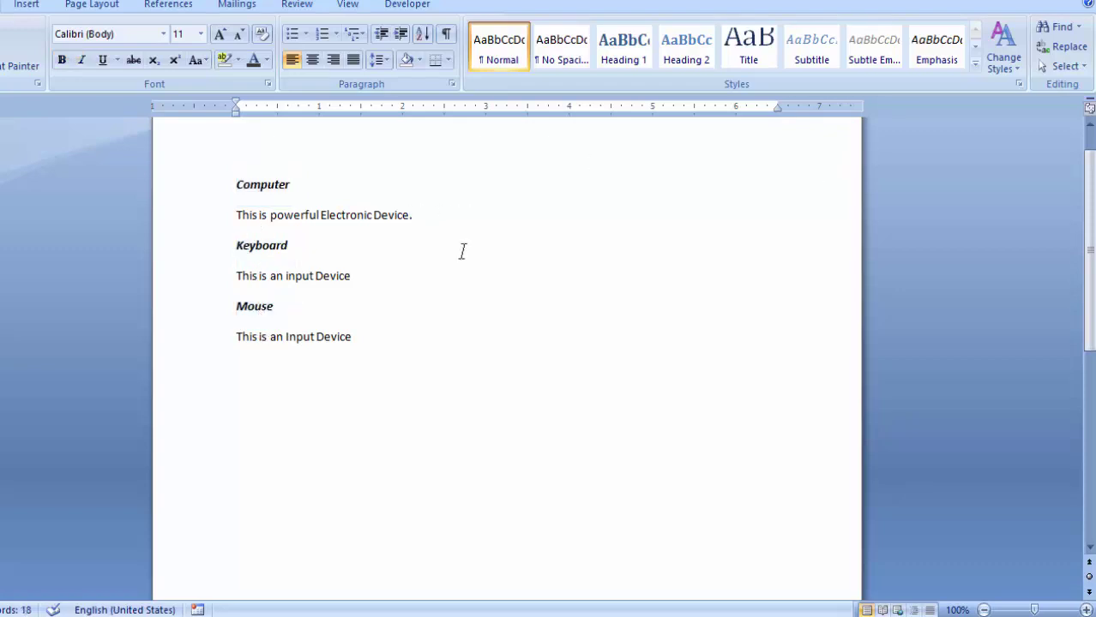
pyautogui.press('Down')
pyautogui.press('Down')
pyautogui.click(369, 252)
pyautogui.click(329, 394)
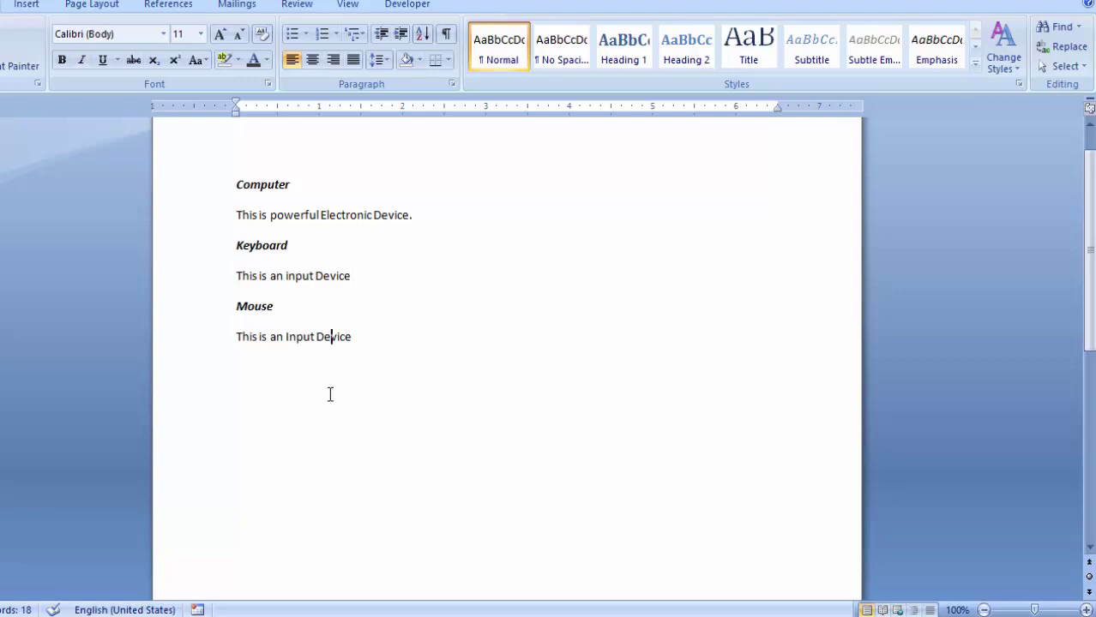
pyautogui.click(442, 357)
pyautogui.press('Return')
pyautogui.write('www.')
pyautogui.write('ditsoluti')
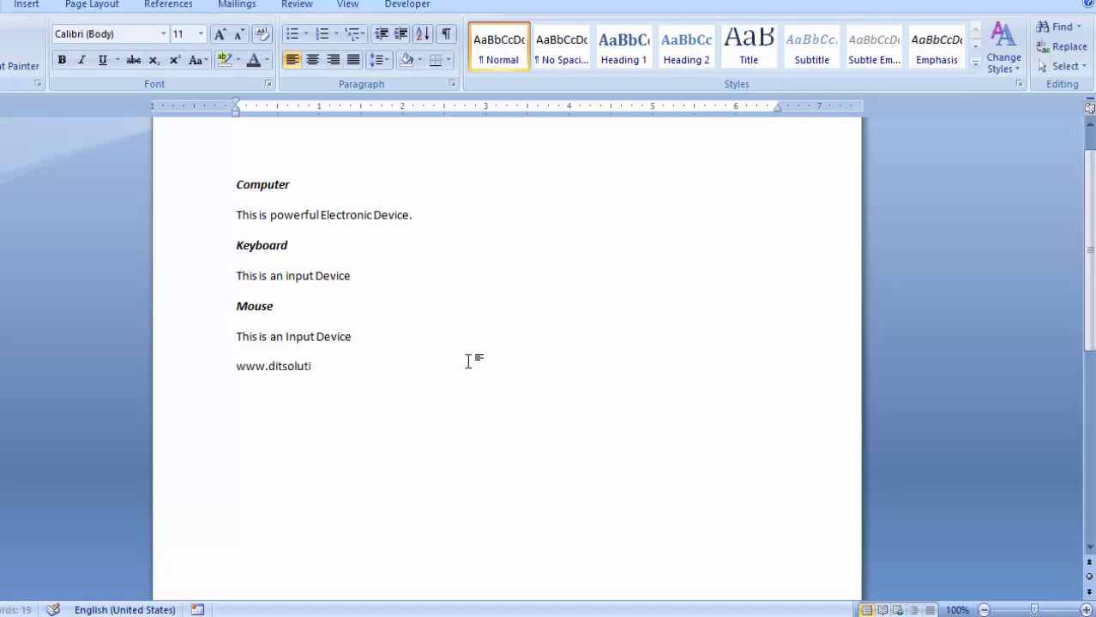
pyautogui.write('on.com.np')
pyautogui.press('Return')
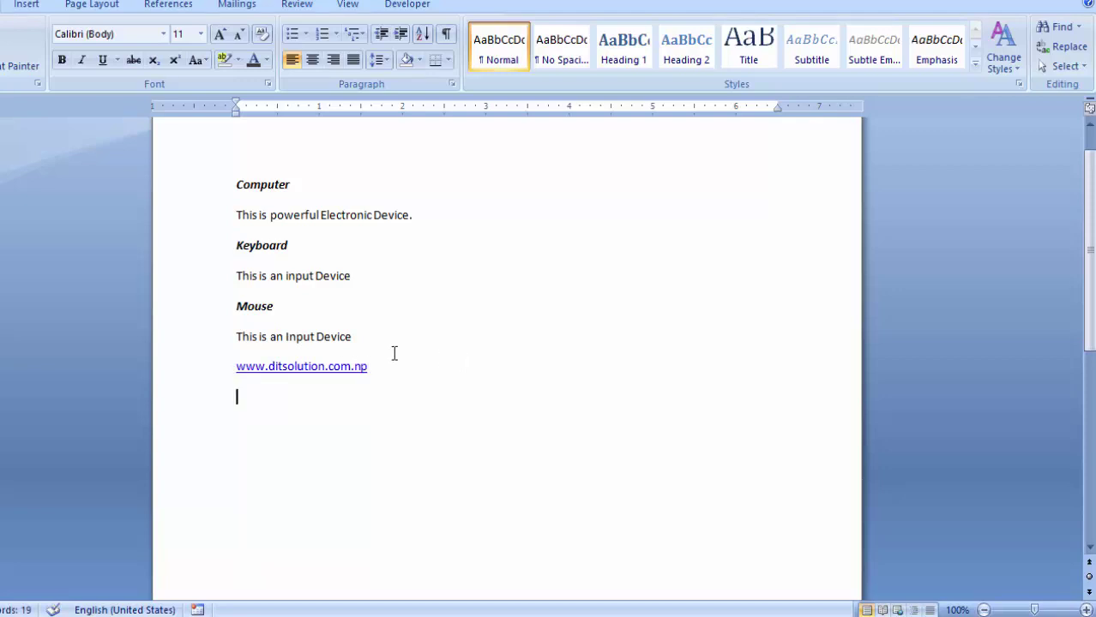